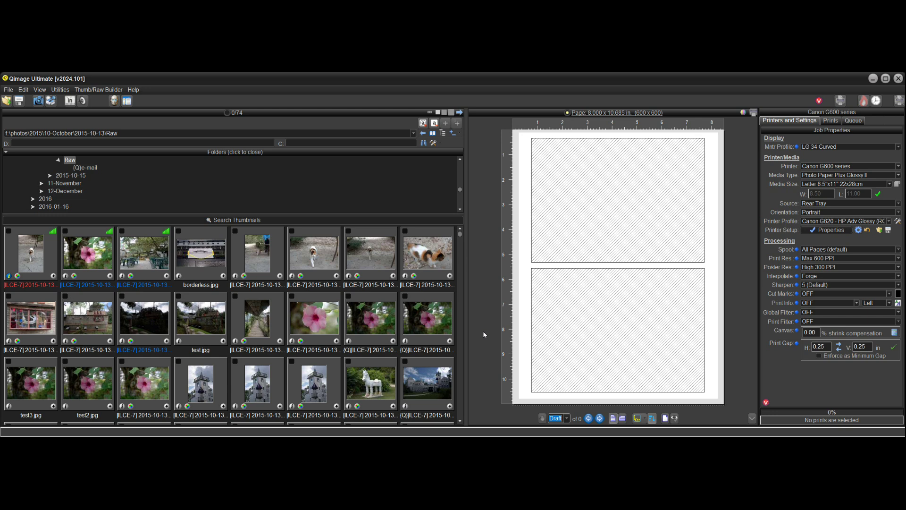
Step: After a look at the AI Copilot status, place the pink flower photo as a 5.00 x 7.00 print and select it
{"action": "left_click", "coordinate": [113, 105]}
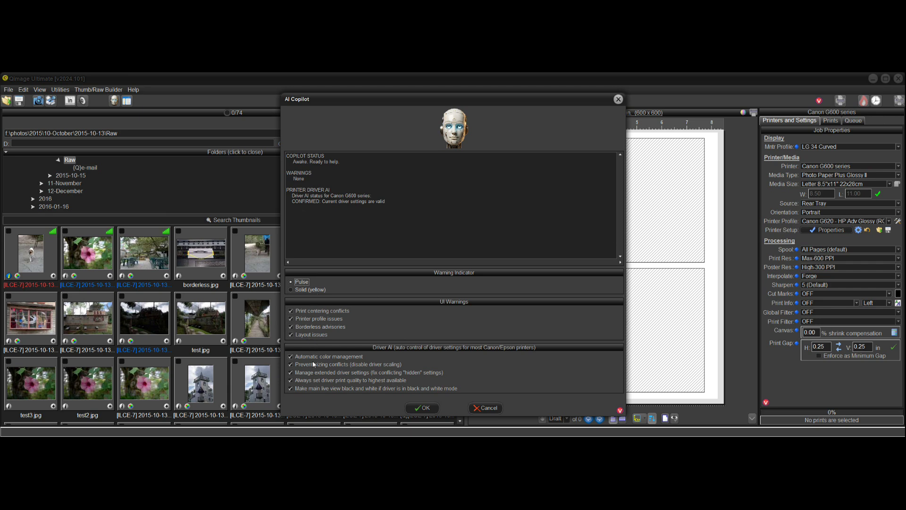
{"action": "left_click", "coordinate": [423, 408]}
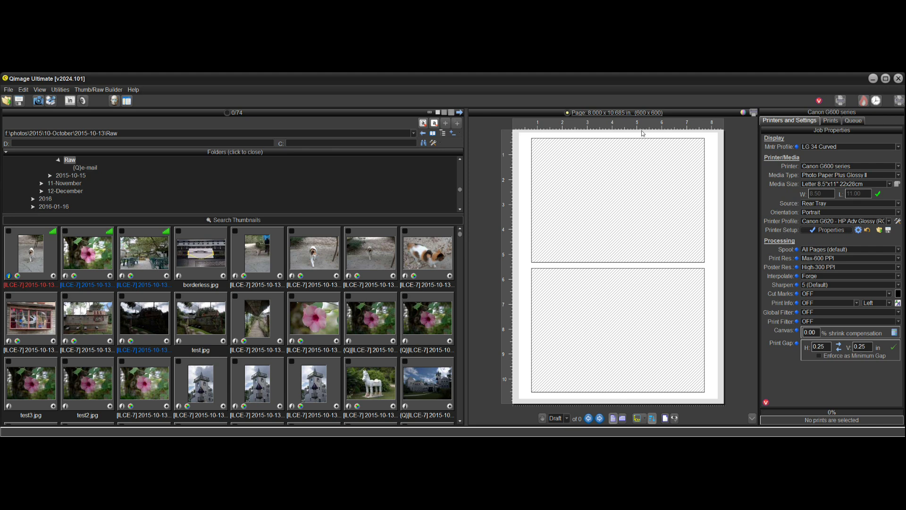
{"action": "mouse_move", "coordinate": [710, 175]}
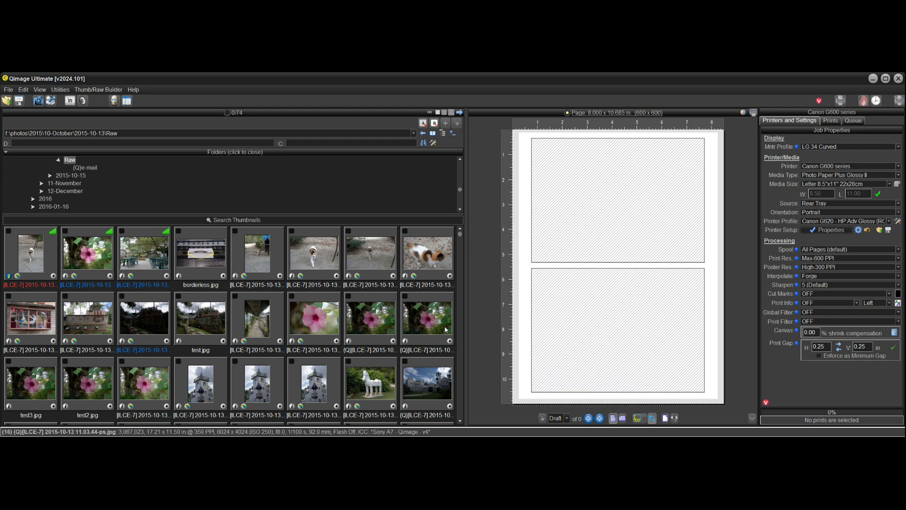
{"action": "left_click", "coordinate": [324, 317]}
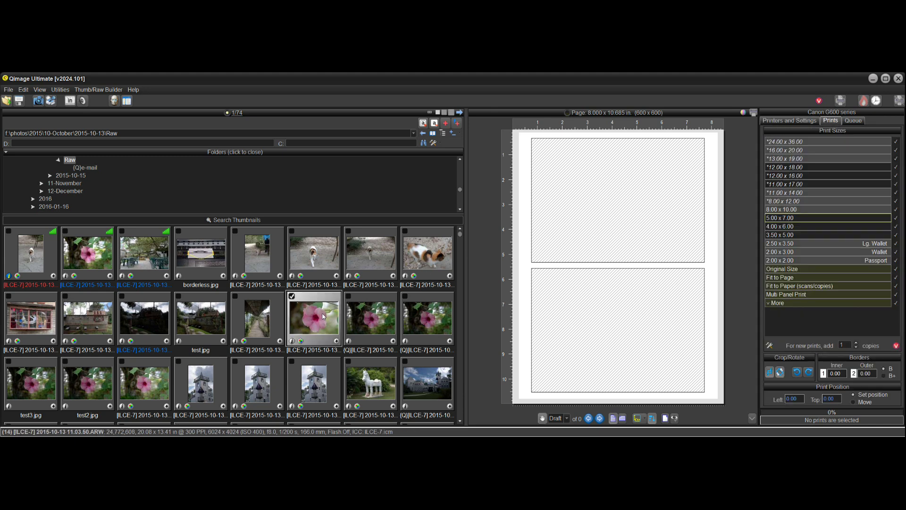
{"action": "left_click", "coordinate": [797, 219]}
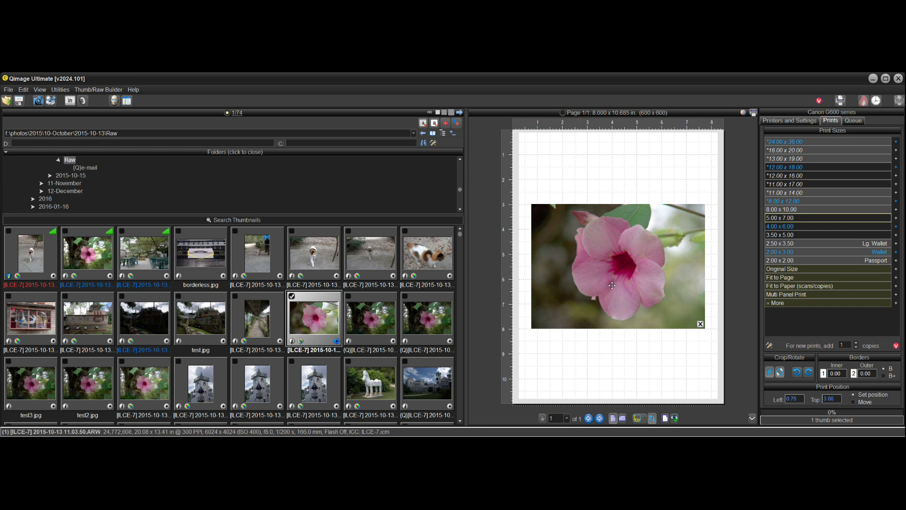
{"action": "mouse_move", "coordinate": [612, 285]}
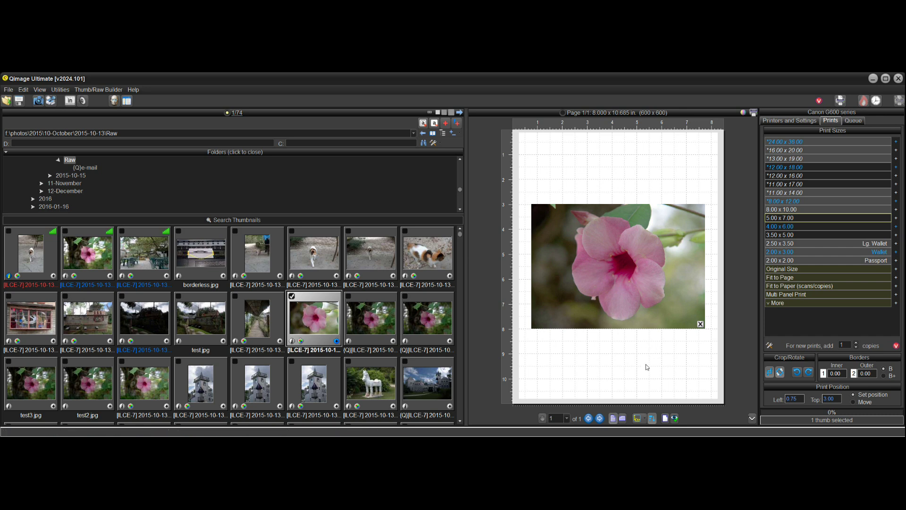
{"action": "left_click", "coordinate": [624, 269]}
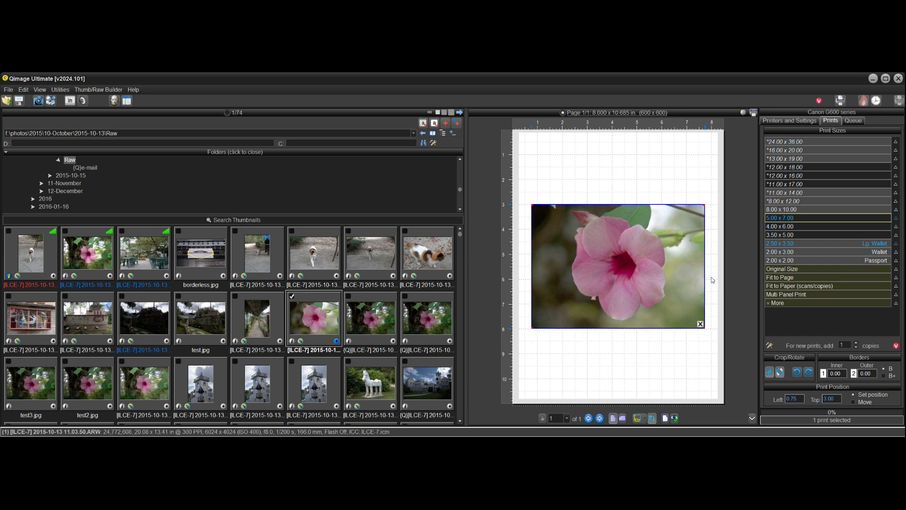
Step: Use Fit to Page so the selected flower print fills the 8.000 x 10.685 in. page
{"action": "left_click", "coordinate": [783, 277]}
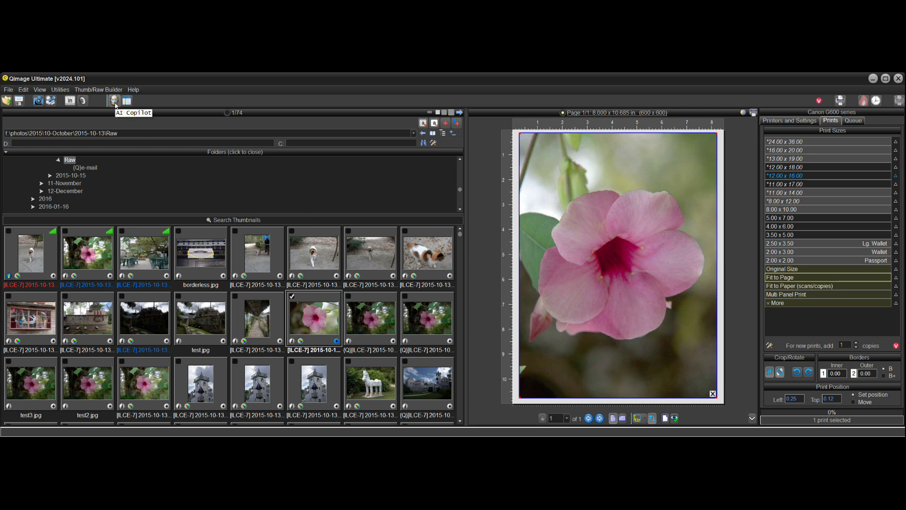
Step: Accept the AI Copilot's offer to reduce large prints for true centering, then remove the flower print
{"action": "left_click", "coordinate": [115, 102]}
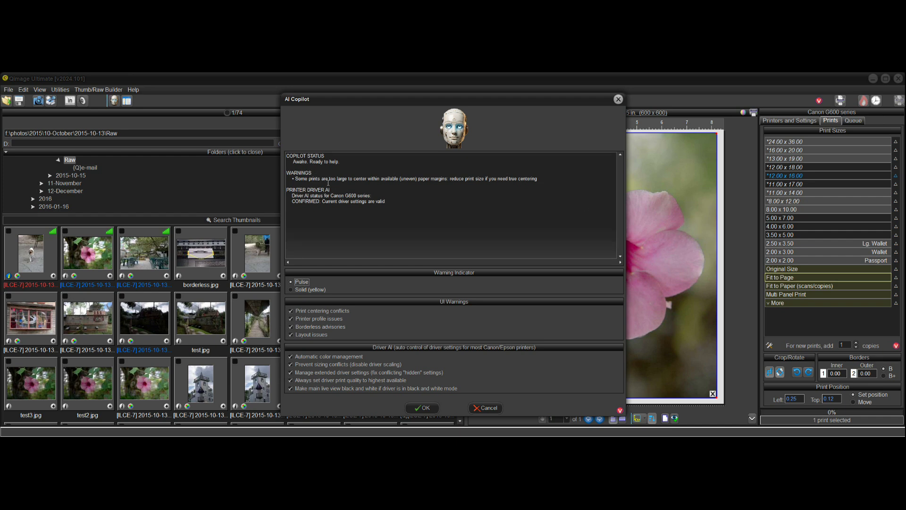
{"action": "left_click", "coordinate": [373, 179]}
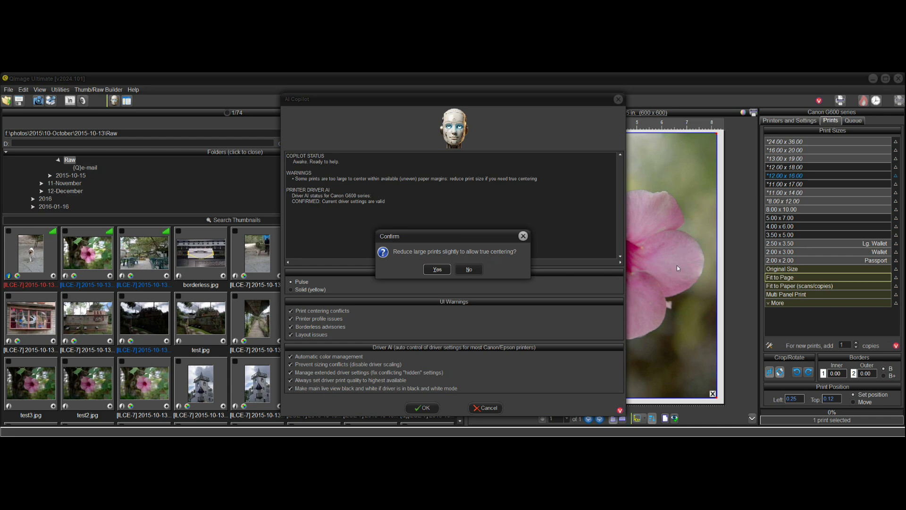
{"action": "left_click", "coordinate": [439, 270]}
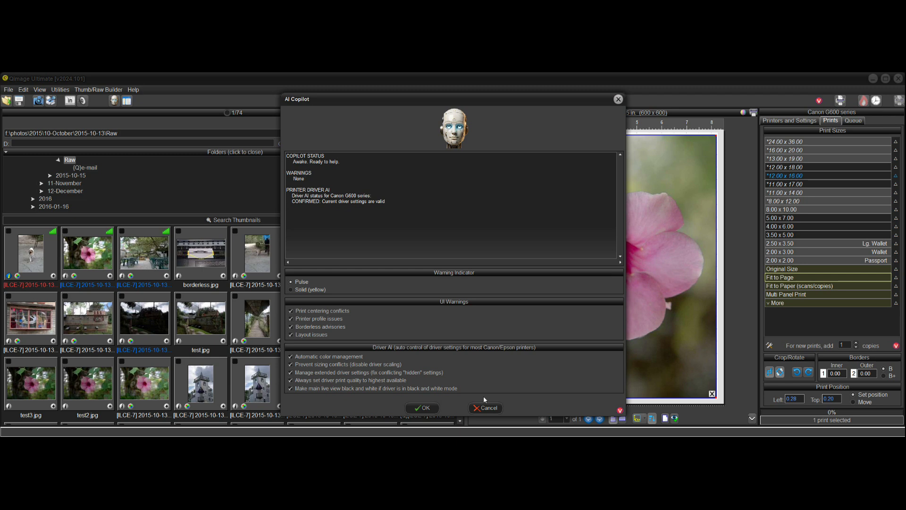
{"action": "left_click", "coordinate": [437, 408]}
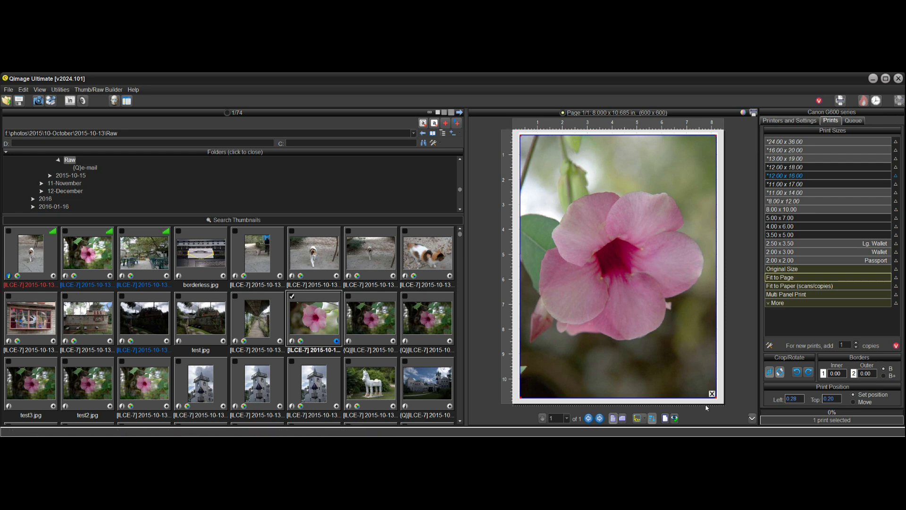
{"action": "left_click", "coordinate": [712, 394]}
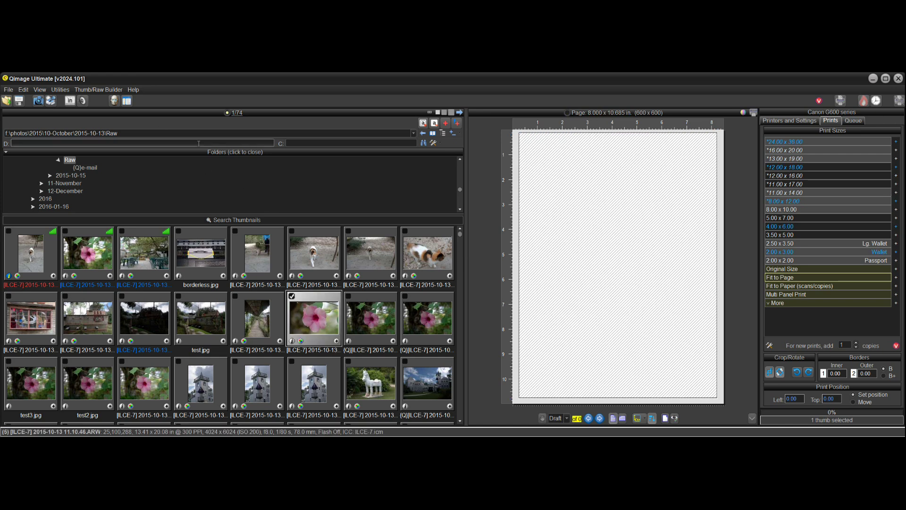
Step: Set the printer profile to Epson SC-T2100 Premium Semigloss Photo Paper and confirm the colour settings
{"action": "left_click", "coordinate": [814, 120]}
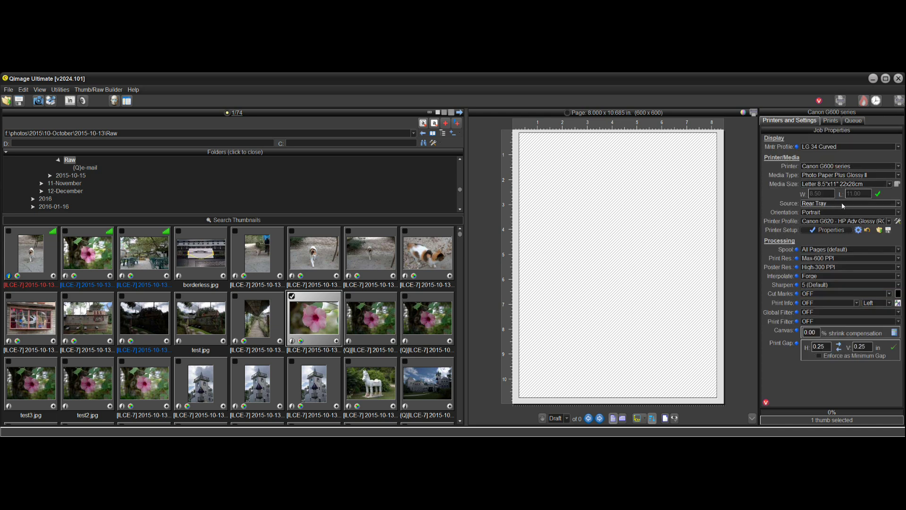
{"action": "left_click", "coordinate": [845, 221]}
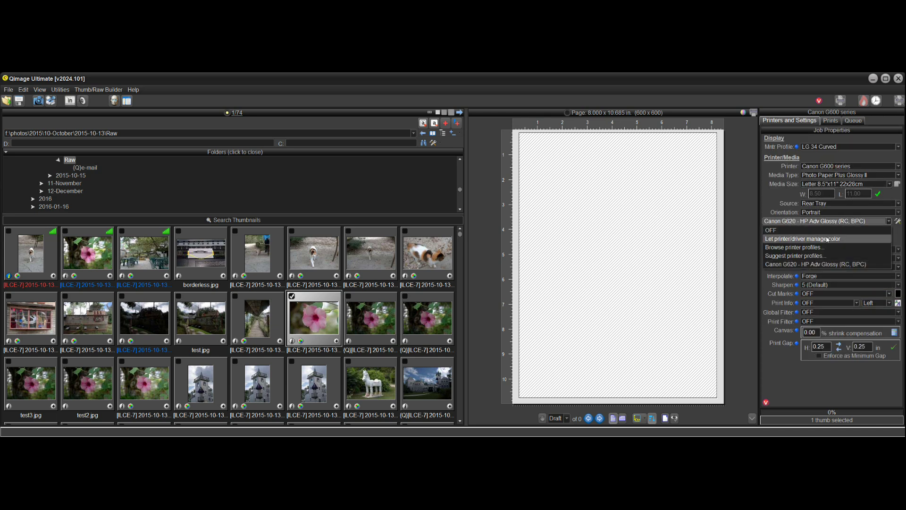
{"action": "left_click", "coordinate": [815, 251]}
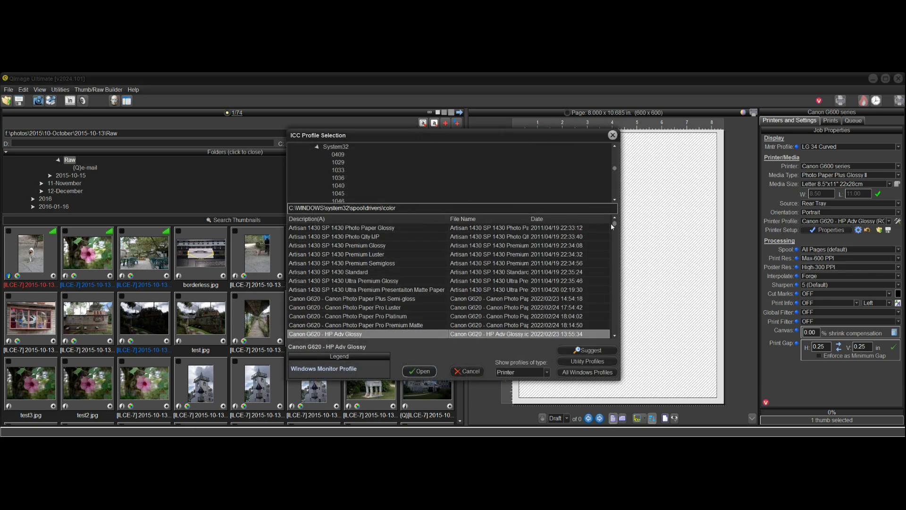
{"action": "left_click_drag", "start_coordinate": [610, 222], "coordinate": [613, 294]}
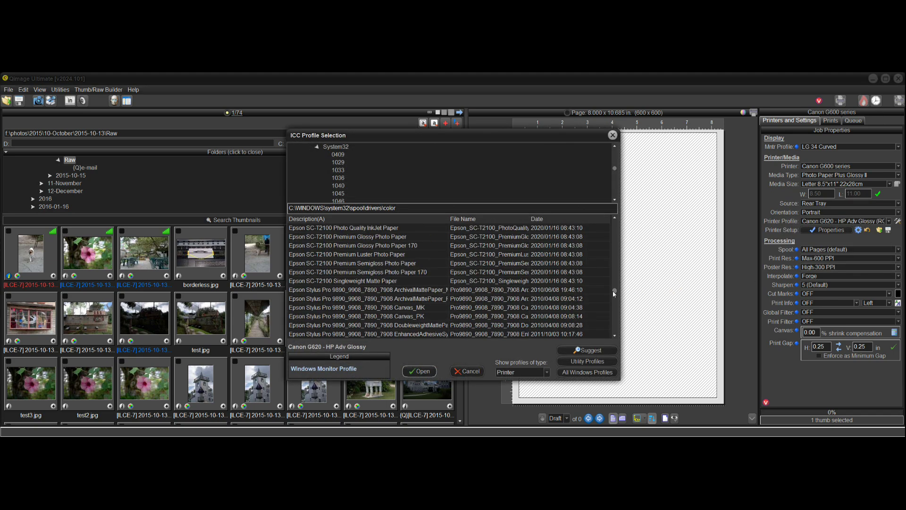
{"action": "left_click", "coordinate": [393, 265]}
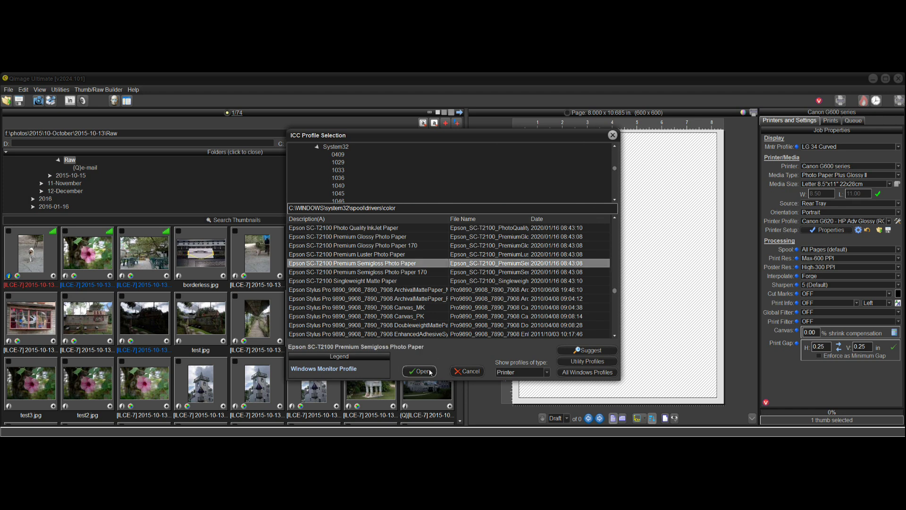
{"action": "left_click", "coordinate": [429, 372]}
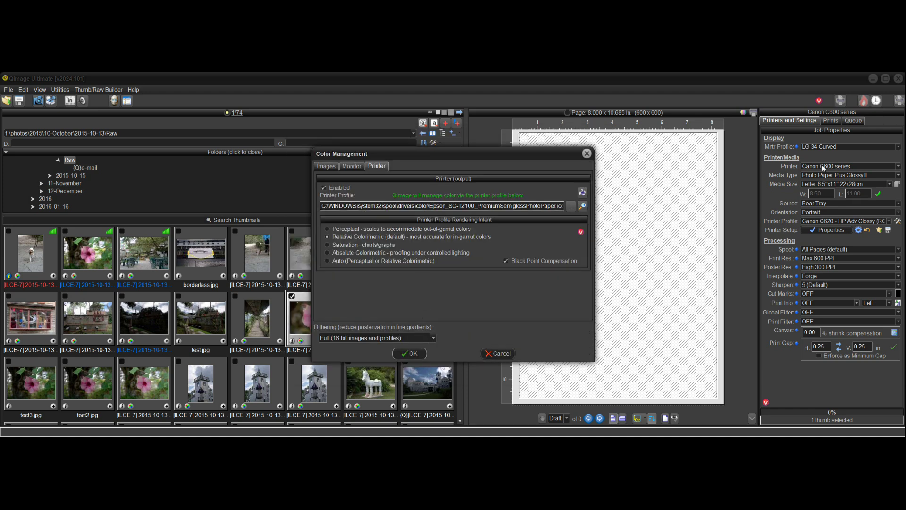
{"action": "left_click", "coordinate": [414, 354]}
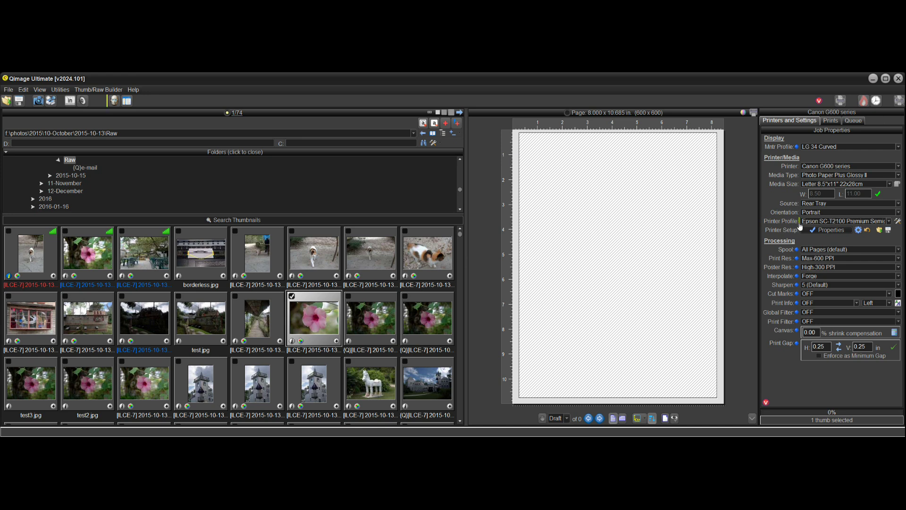
{"action": "left_click", "coordinate": [114, 101]}
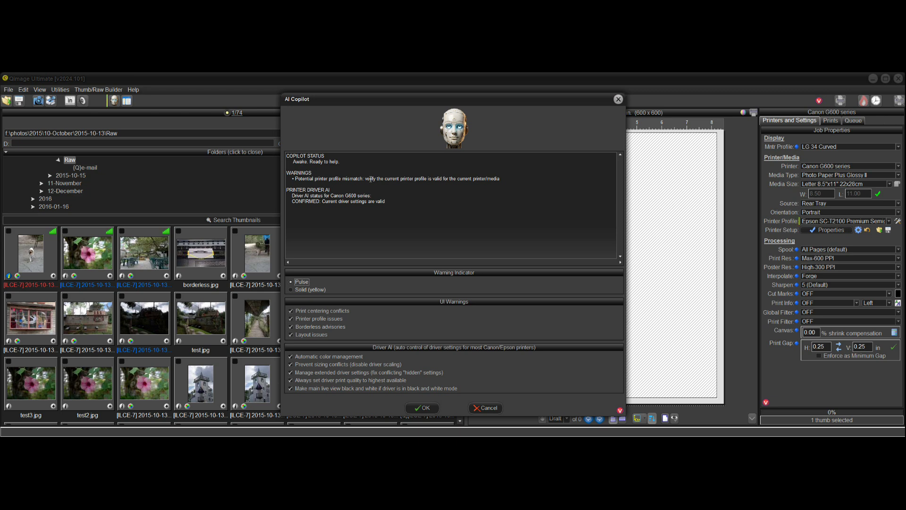
{"action": "left_click", "coordinate": [370, 179]}
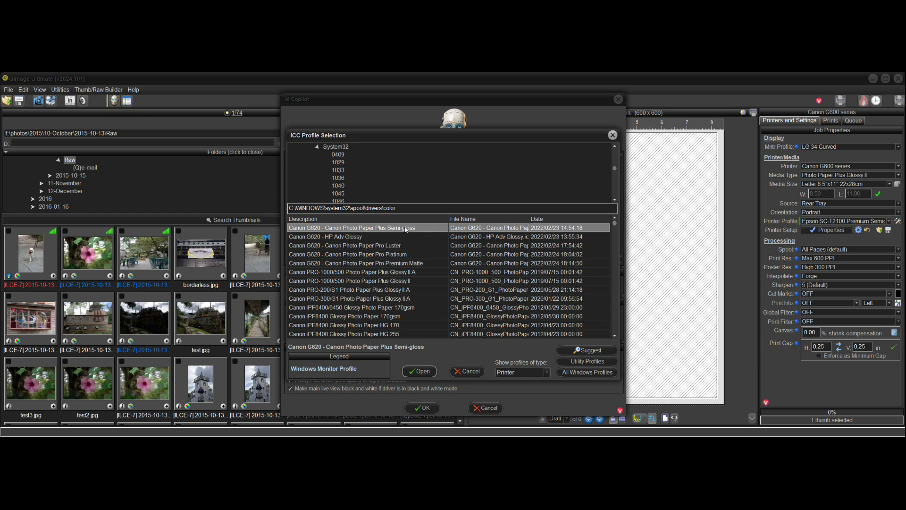
{"action": "left_click", "coordinate": [419, 372]}
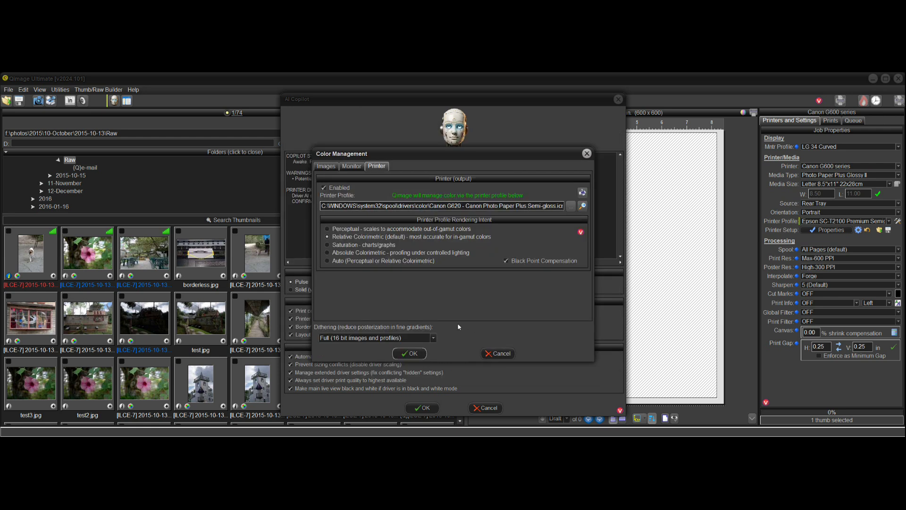
{"action": "left_click", "coordinate": [414, 353]}
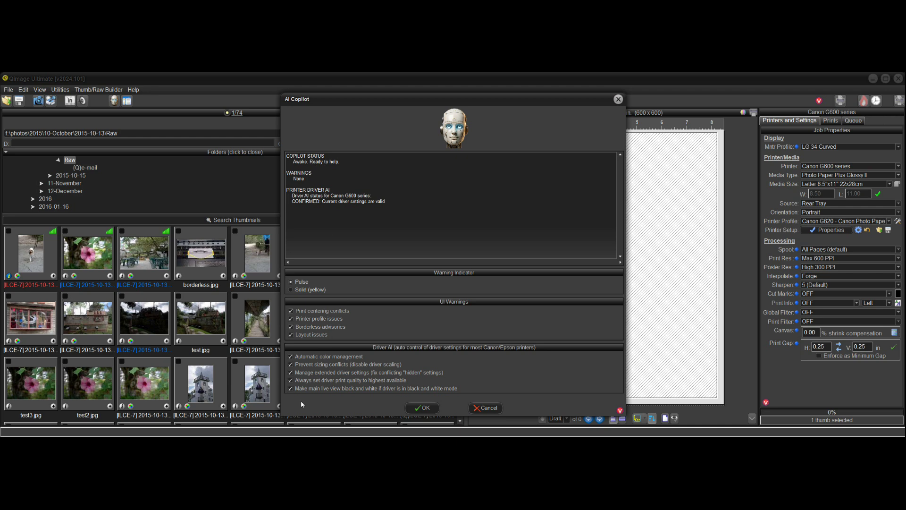
{"action": "left_click", "coordinate": [291, 311]}
Step: Turn off printer profile, borderless and layout warnings plus all three Driver AI controls
{"action": "left_click", "coordinate": [291, 319]}
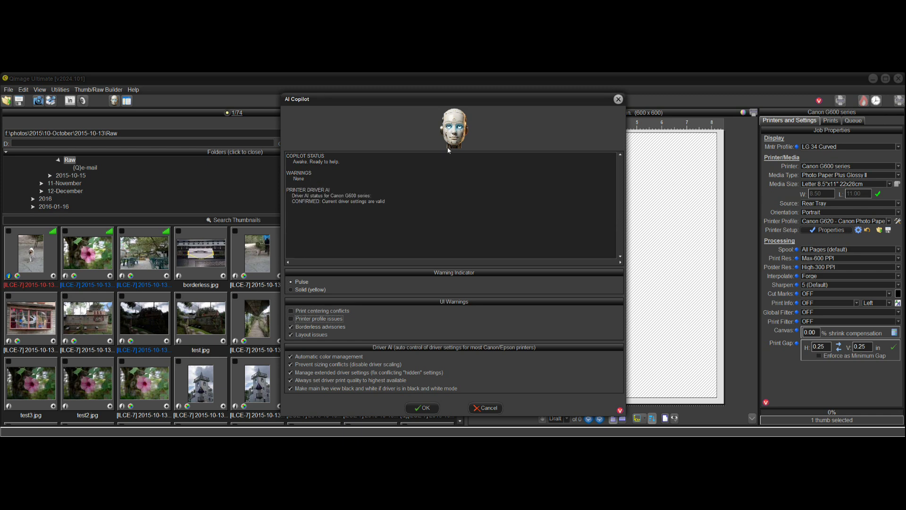
{"action": "left_click", "coordinate": [292, 327]}
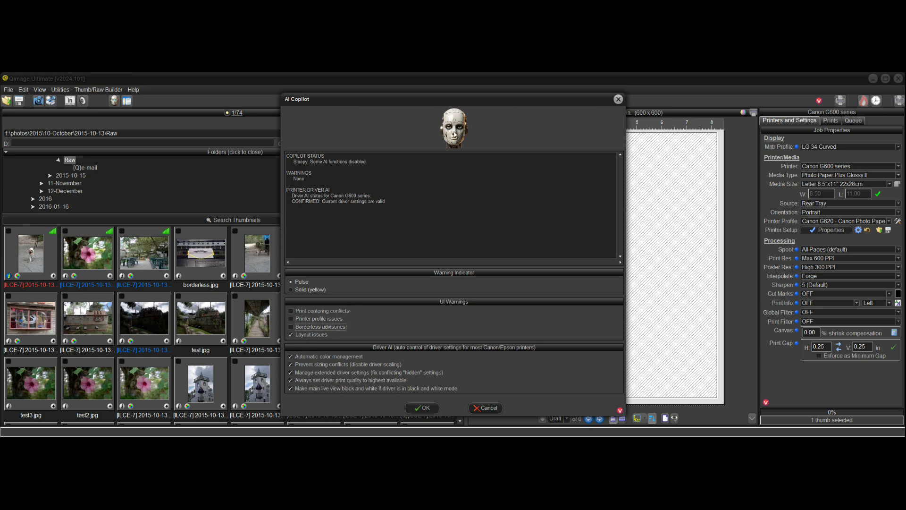
{"action": "left_click", "coordinate": [291, 335]}
{"action": "left_click", "coordinate": [290, 357]}
{"action": "left_click", "coordinate": [290, 365]}
{"action": "left_click", "coordinate": [290, 372]}
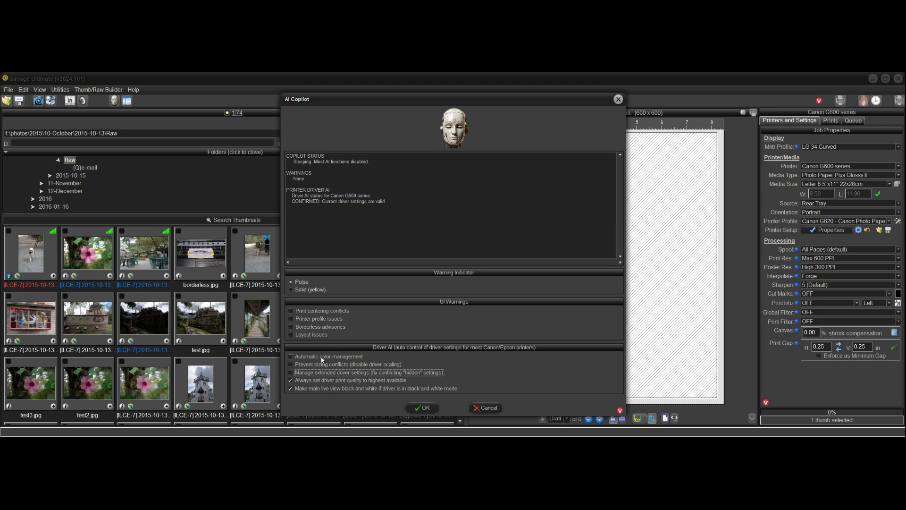
Step: Re-enable all three Driver AI controls and all four UI warnings, including print centering conflicts
{"action": "left_click", "coordinate": [291, 373]}
{"action": "left_click", "coordinate": [292, 365]}
{"action": "left_click", "coordinate": [291, 356]}
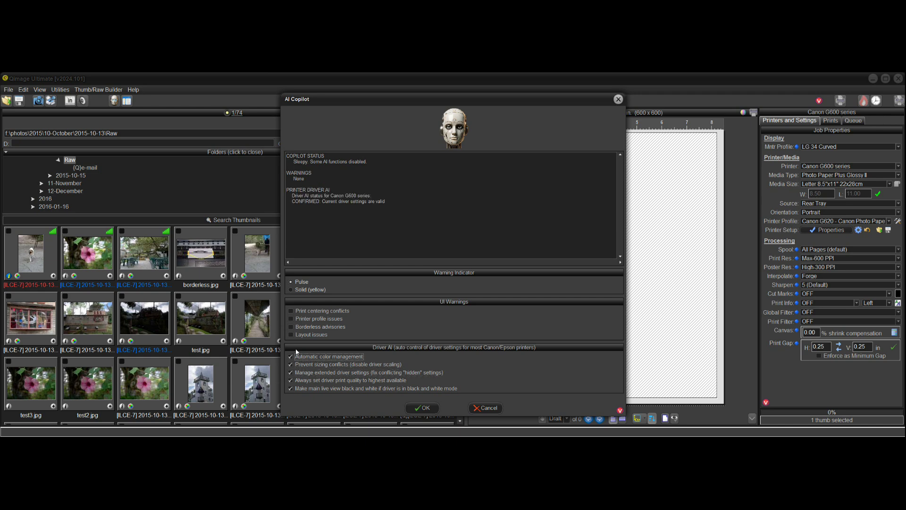
{"action": "left_click", "coordinate": [291, 334]}
{"action": "left_click", "coordinate": [291, 327]}
{"action": "left_click", "coordinate": [291, 318]}
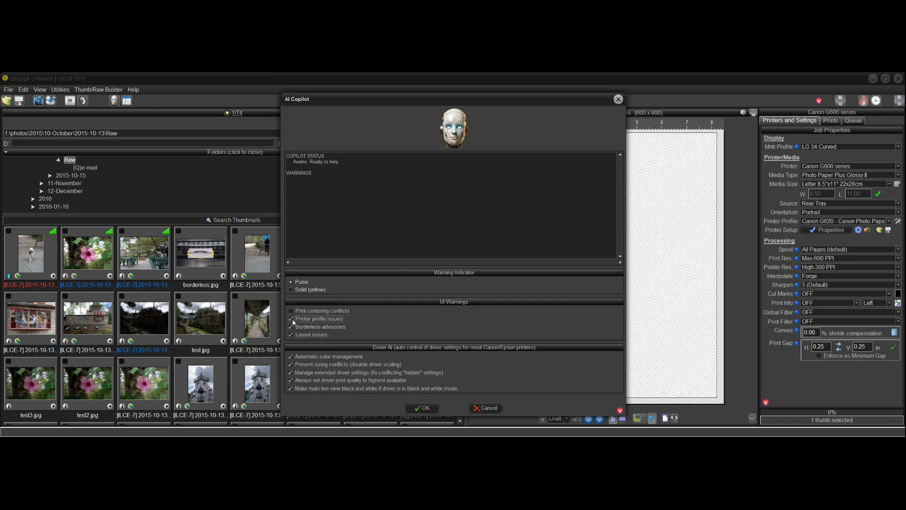
{"action": "left_click", "coordinate": [291, 311]}
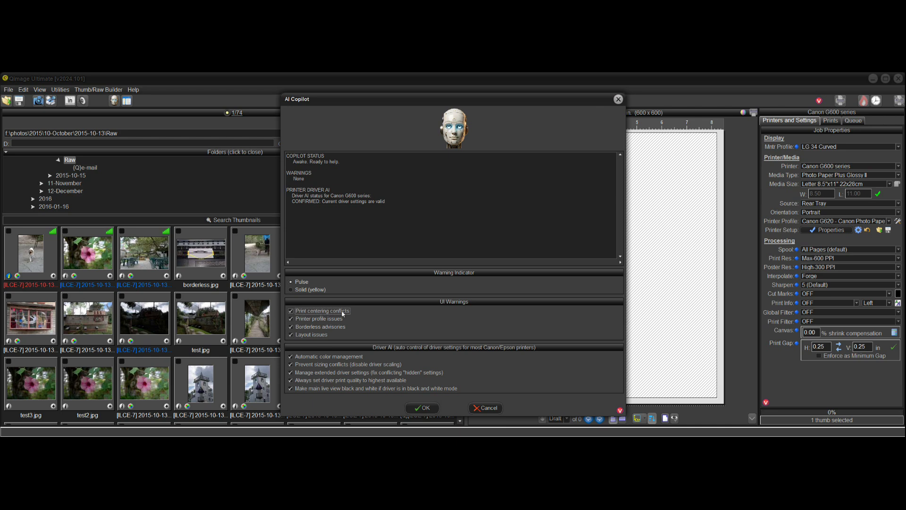
Step: Toggle print centering conflict warnings off and back on, then cancel the AI Copilot
{"action": "left_click", "coordinate": [291, 311]}
{"action": "left_click", "coordinate": [291, 311]}
{"action": "left_click", "coordinate": [489, 407]}
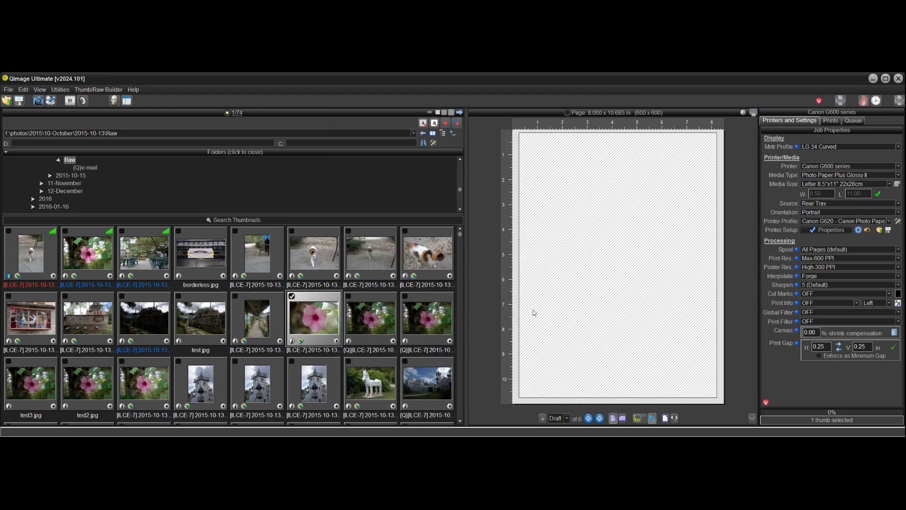
Step: Enable Borderless Printing in the Canon G600 driver properties and check the Copilot's borderless expansion warning
{"action": "left_click", "coordinate": [831, 230]}
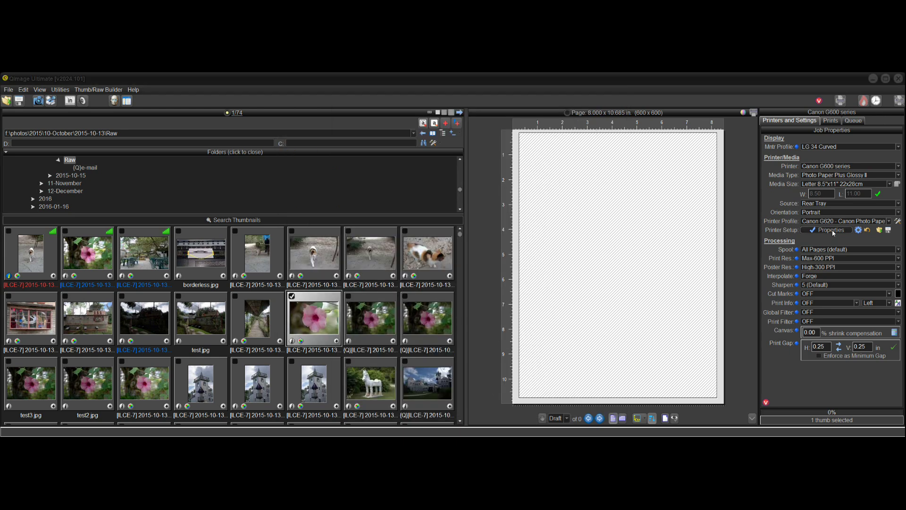
{"action": "left_click", "coordinate": [702, 209]}
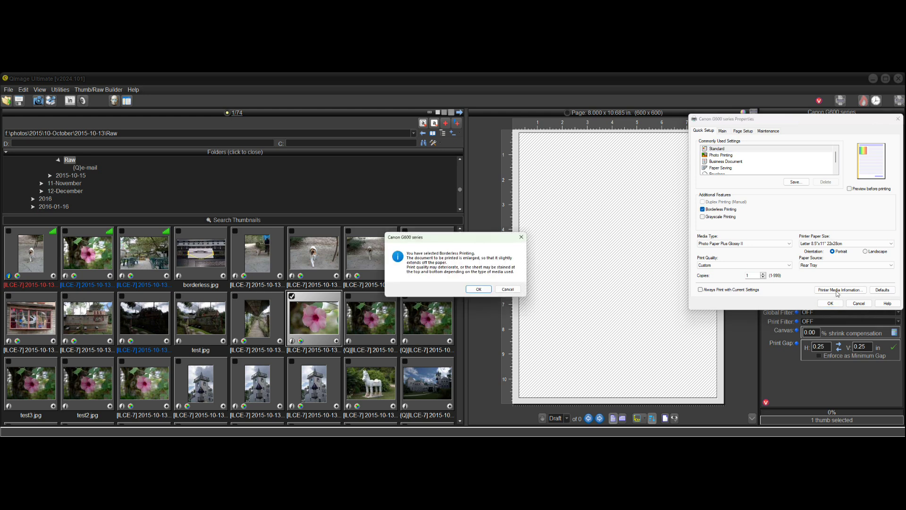
{"action": "left_click", "coordinate": [478, 289]}
{"action": "left_click", "coordinate": [831, 303]}
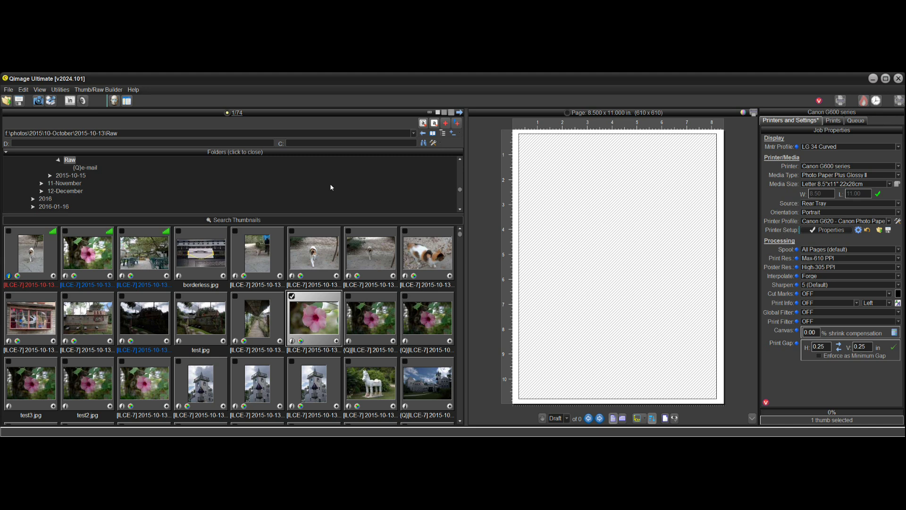
{"action": "left_click", "coordinate": [115, 102]}
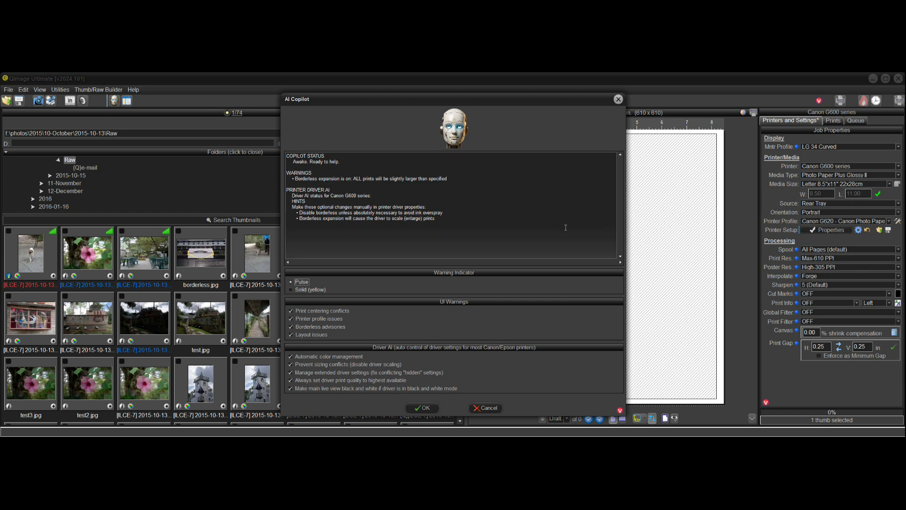
{"action": "left_click", "coordinate": [479, 408]}
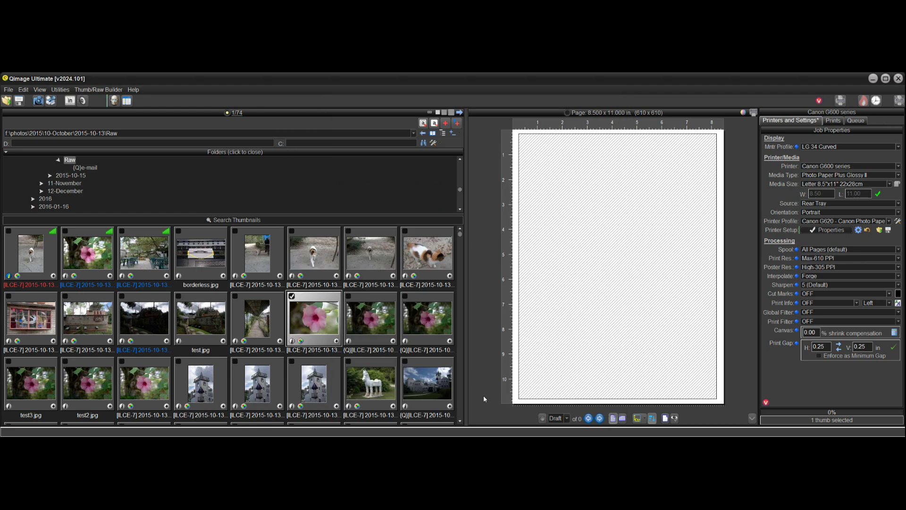
{"action": "double_click", "coordinate": [422, 259]}
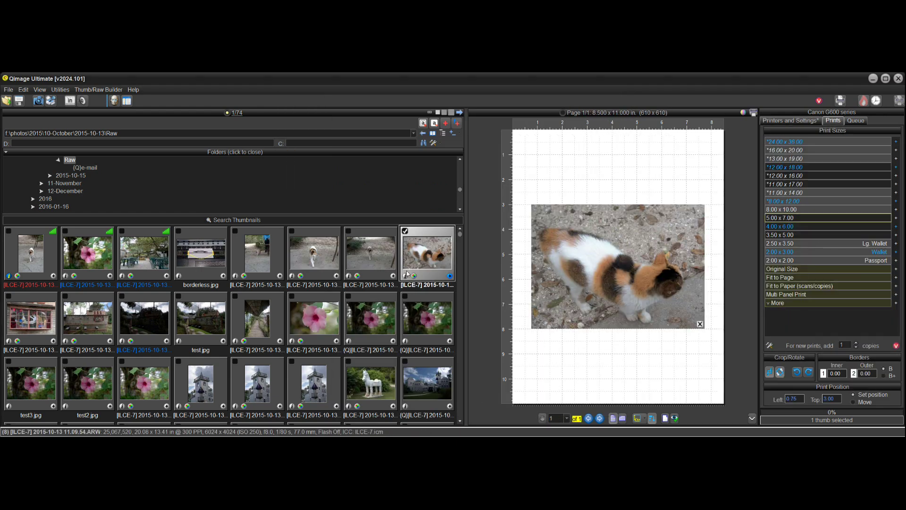
Step: Select the cat print, fit it to the page, then resize it to 5.00 x 7.00
{"action": "mouse_move", "coordinate": [606, 278]}
{"action": "left_click", "coordinate": [600, 262]}
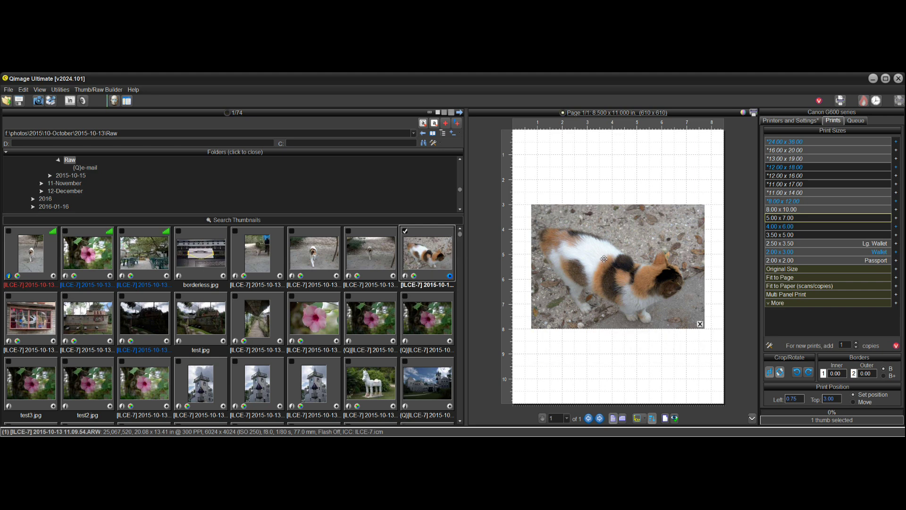
{"action": "left_click", "coordinate": [802, 278]}
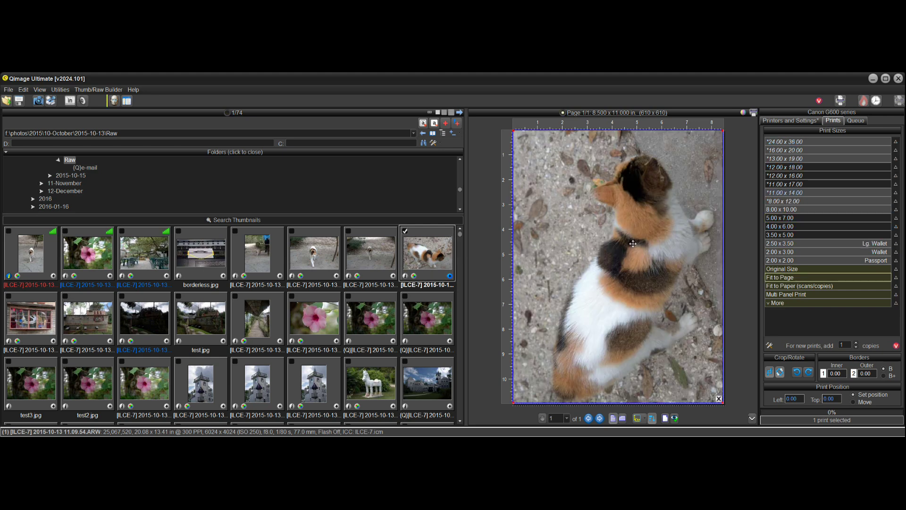
{"action": "left_click", "coordinate": [798, 218]}
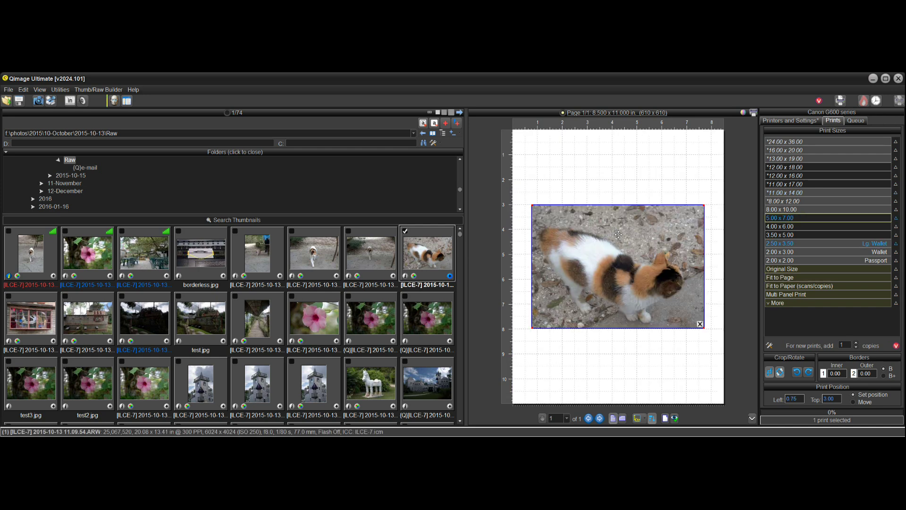
{"action": "mouse_move", "coordinate": [619, 234]}
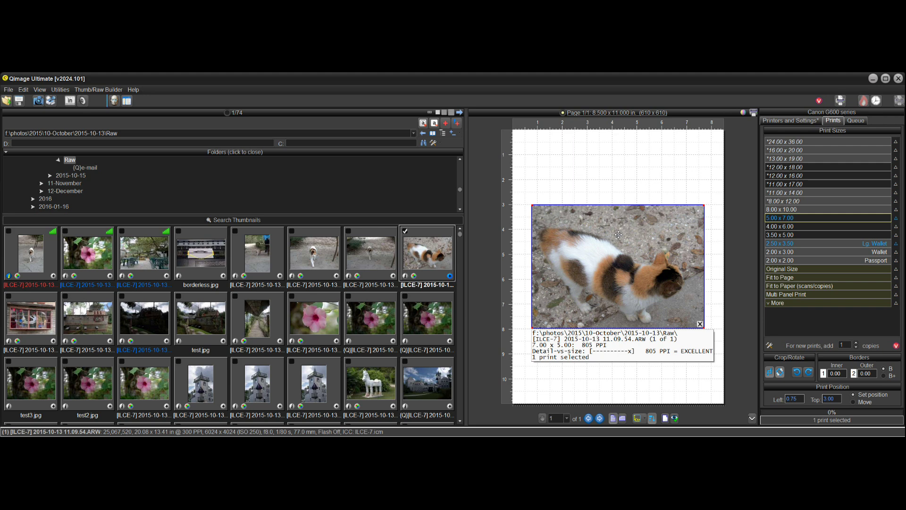
{"action": "left_click", "coordinate": [789, 121]}
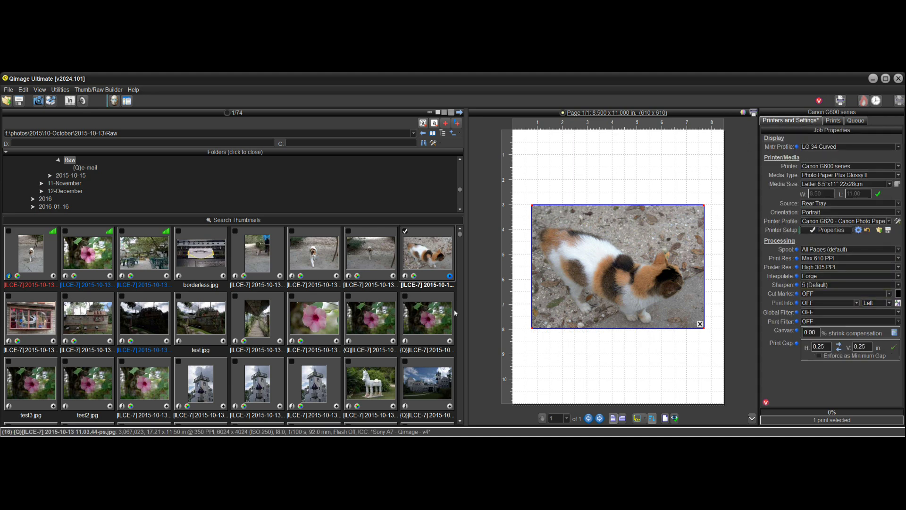
Step: Add a second 5.00 x 7.00 cat print, then untick borderless printing in the Canon G600 driver
{"action": "left_click", "coordinate": [431, 263]}
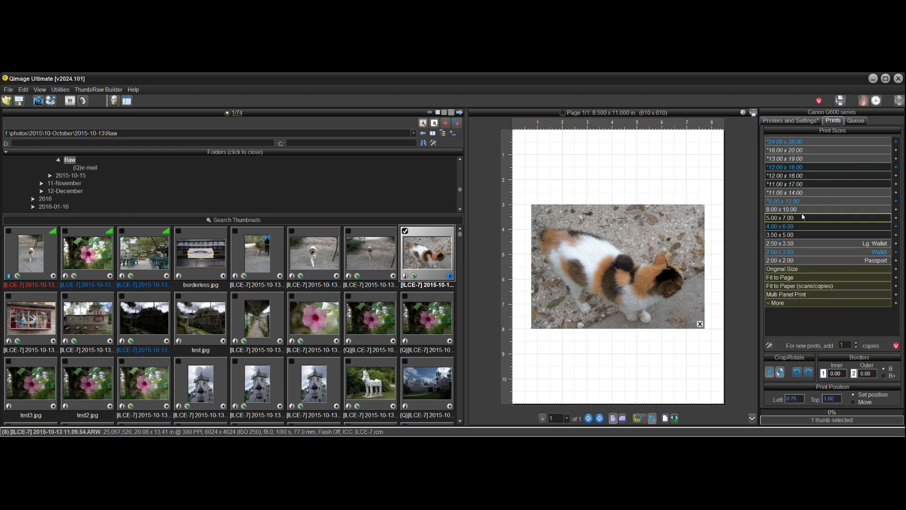
{"action": "left_click", "coordinate": [797, 219]}
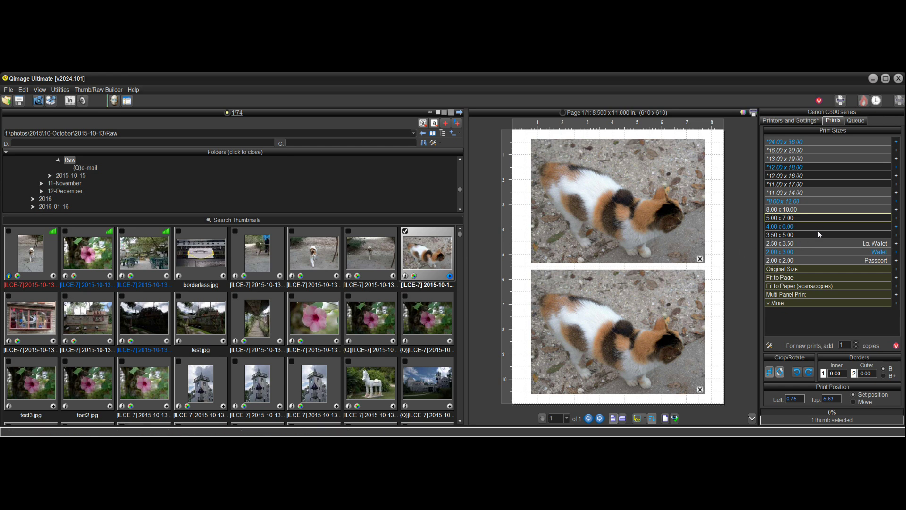
{"action": "left_click", "coordinate": [802, 121]}
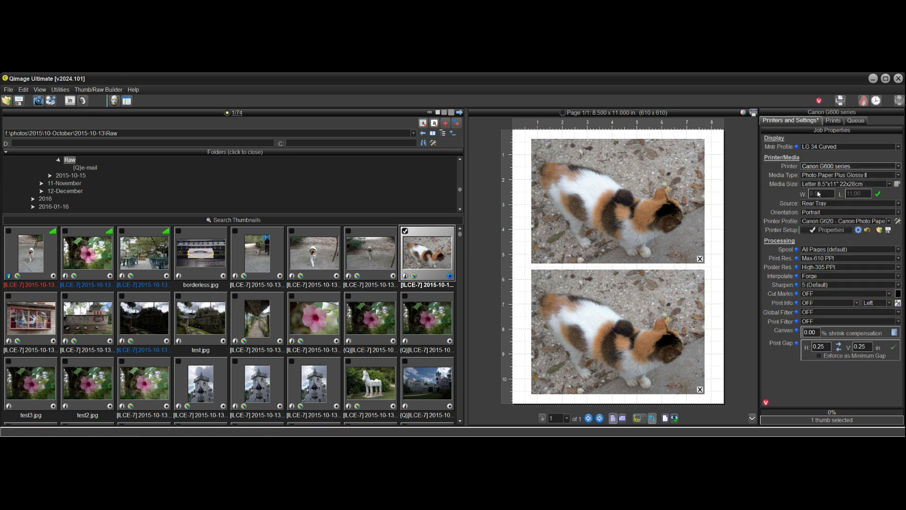
{"action": "left_click", "coordinate": [833, 121]}
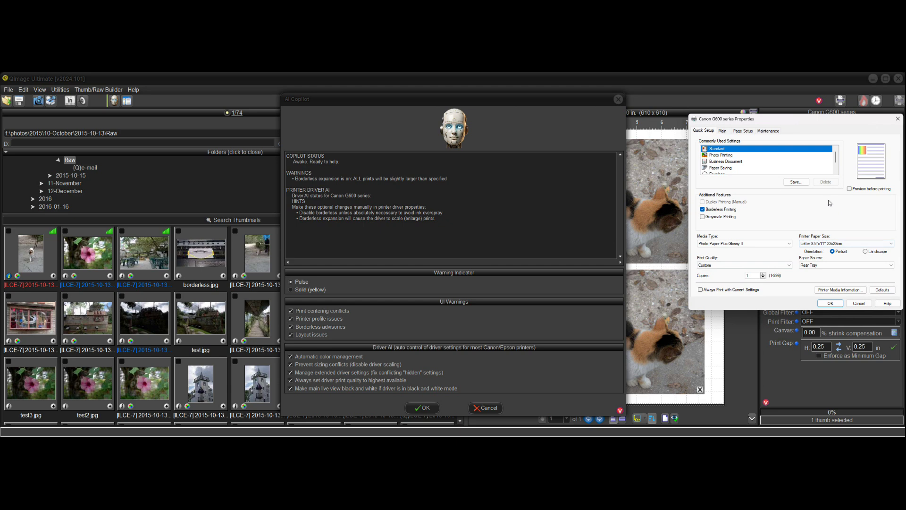
{"action": "left_click", "coordinate": [702, 209]}
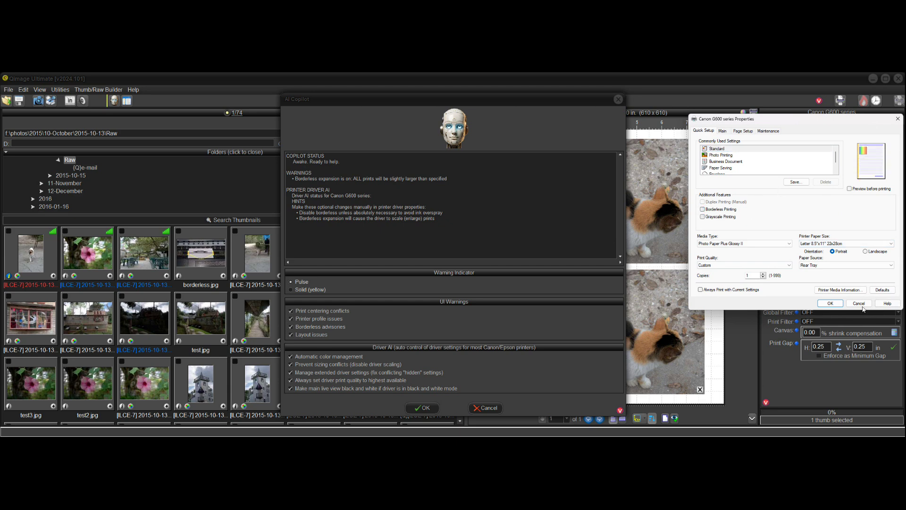
Step: Apply the borderless-off driver settings and confirm the Copilot reports valid Canon G600 settings with no warnings
{"action": "left_click", "coordinate": [836, 305]}
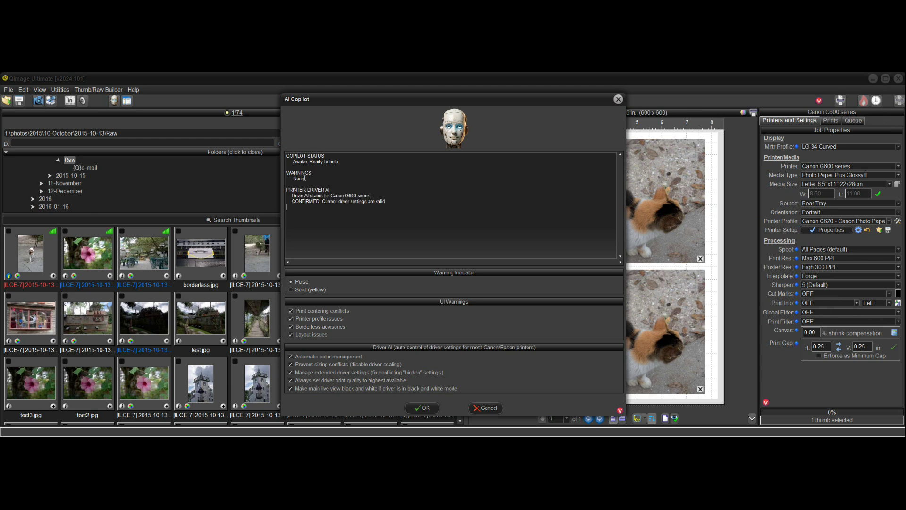
{"action": "left_click", "coordinate": [422, 408]}
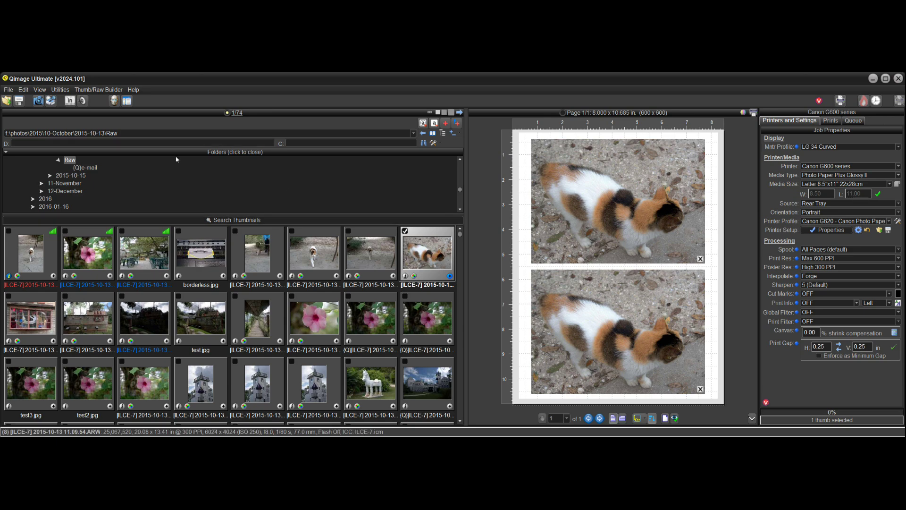
{"action": "left_click", "coordinate": [116, 103]}
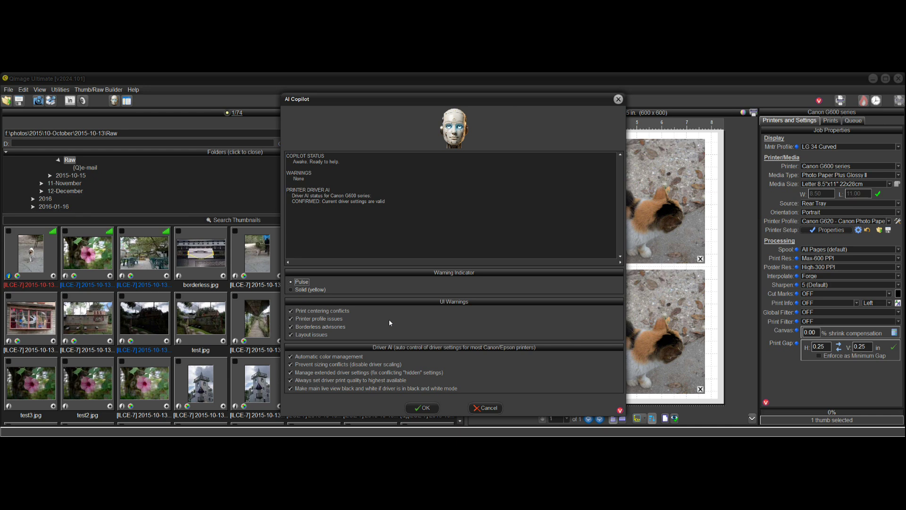
Step: Untick Borderless advisories under the AI Copilot's UI Warnings and confirm with OK
{"action": "left_click", "coordinate": [291, 327]}
{"action": "left_click", "coordinate": [422, 408]}
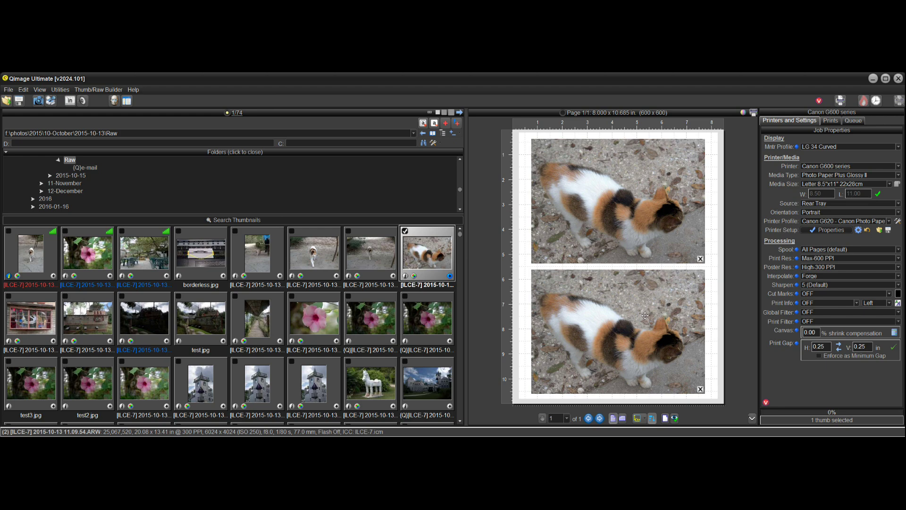
Step: Delete the lower cat print and enlarge the remaining one to fill the page
{"action": "left_click", "coordinate": [644, 315]}
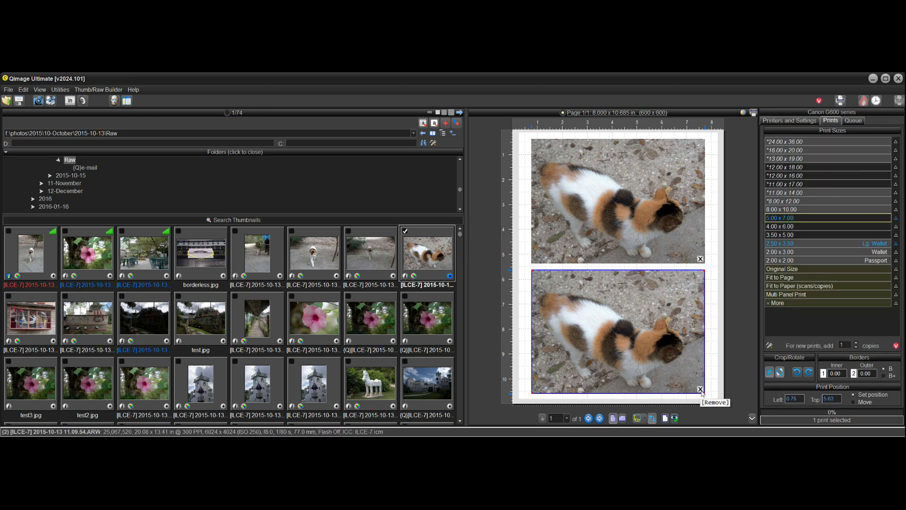
{"action": "left_click", "coordinate": [700, 390]}
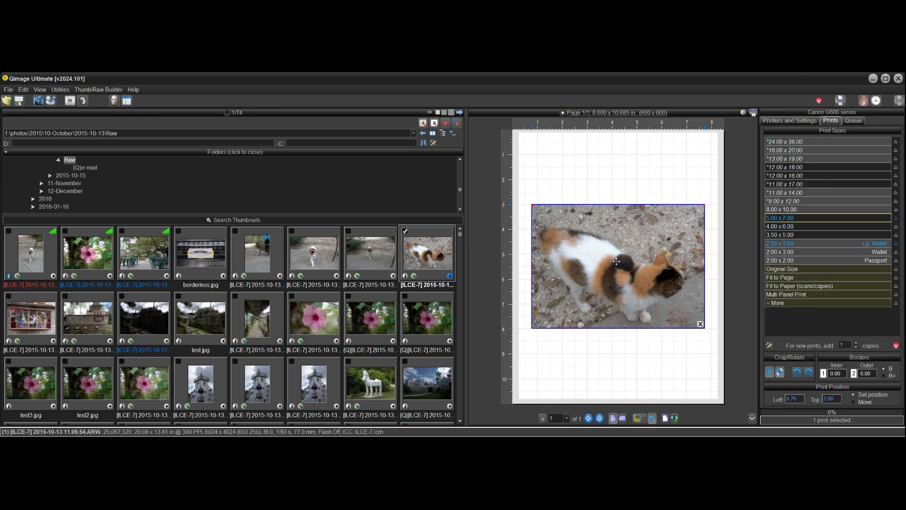
{"action": "left_click", "coordinate": [796, 279]}
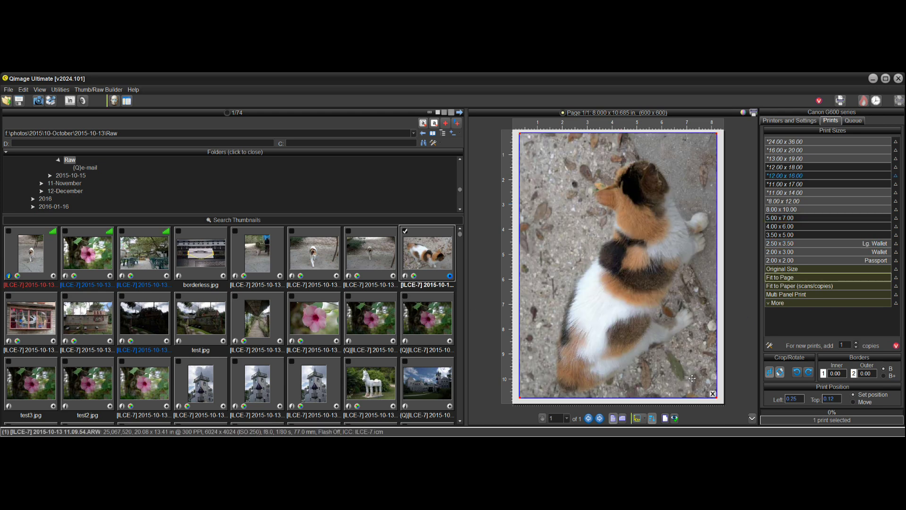
Step: Turn on IntelliCenter placement, then cancel the Copilot's centering warning without fixing it
{"action": "left_click", "coordinate": [636, 420]}
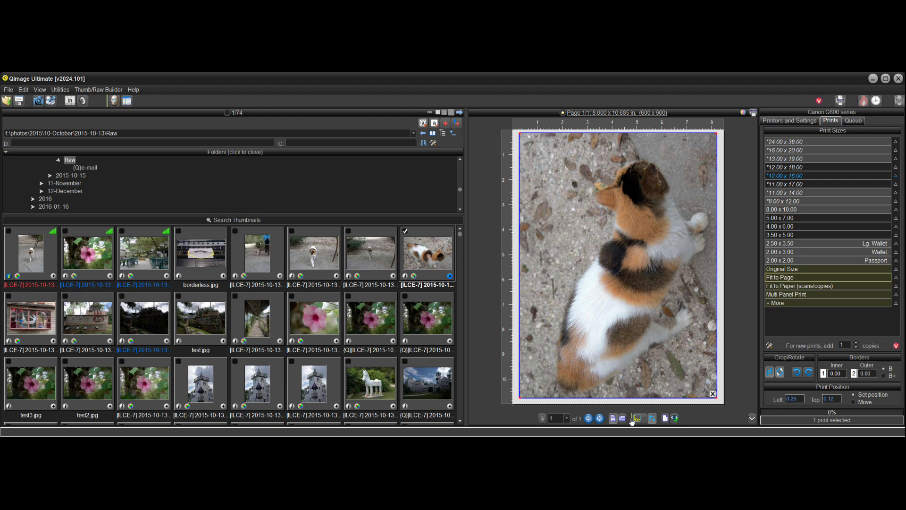
{"action": "left_click", "coordinate": [632, 419]}
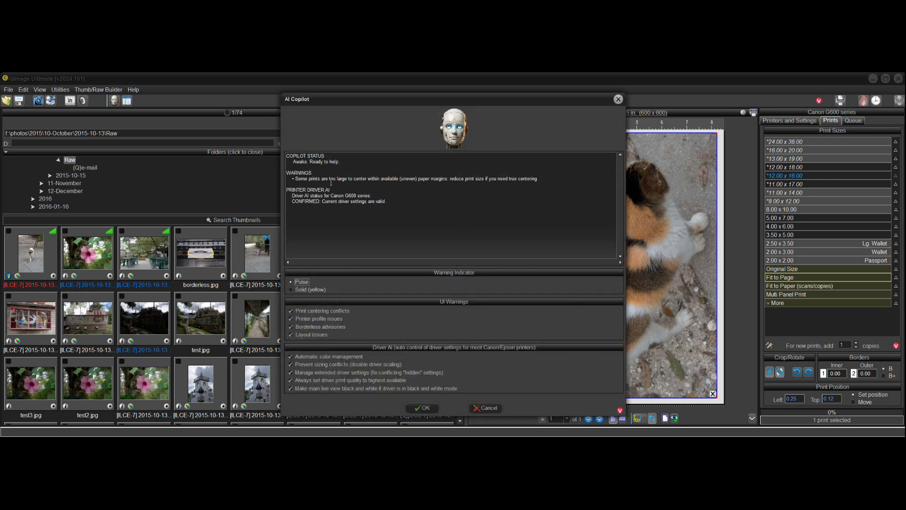
{"action": "left_click", "coordinate": [485, 408]}
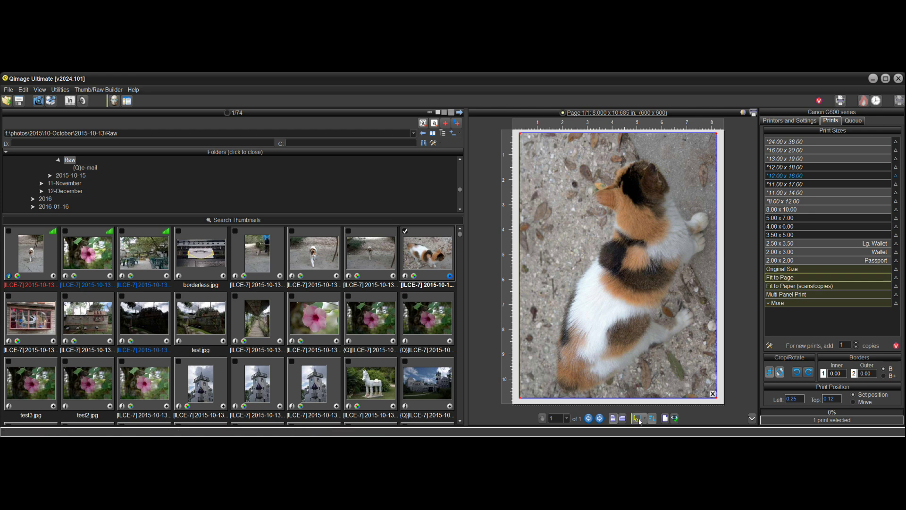
{"action": "mouse_move", "coordinate": [701, 276]}
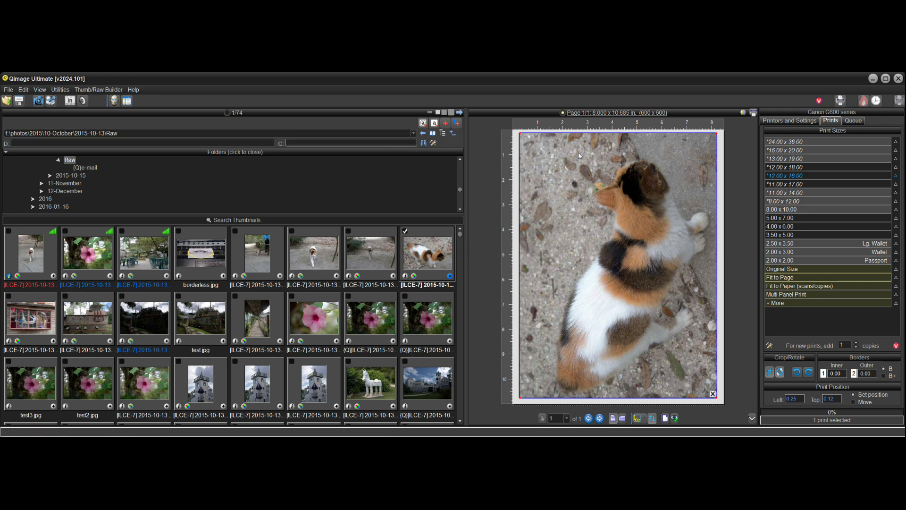
Step: Accept the Copilot's offer to reduce large prints so the cat print is truly centered
{"action": "left_click", "coordinate": [115, 101]}
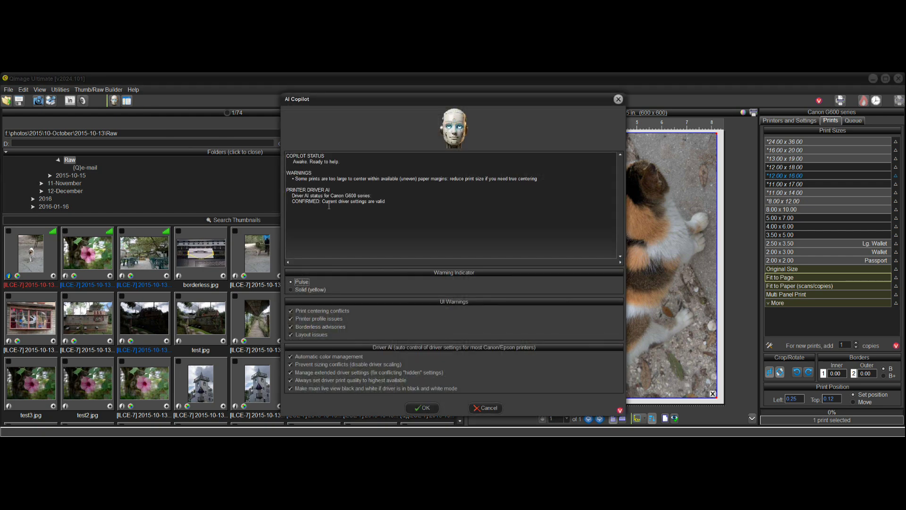
{"action": "left_click", "coordinate": [362, 179]}
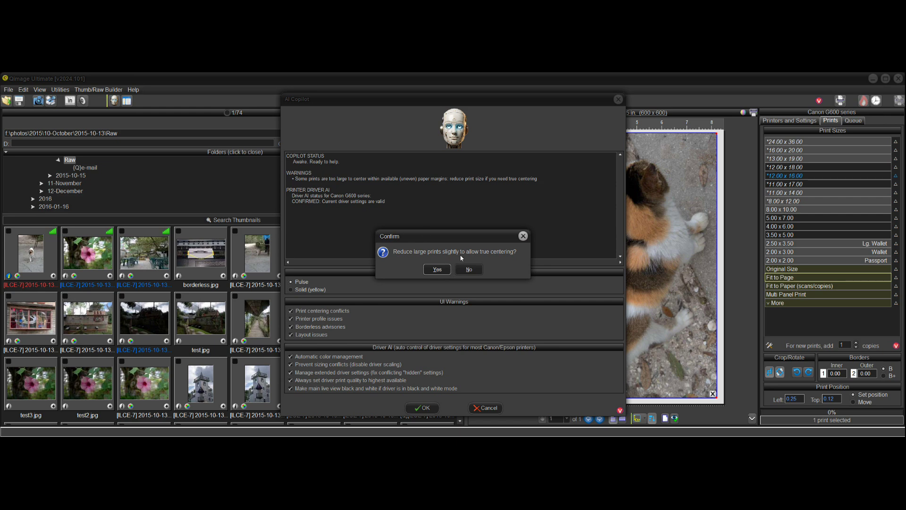
{"action": "left_click", "coordinate": [439, 269]}
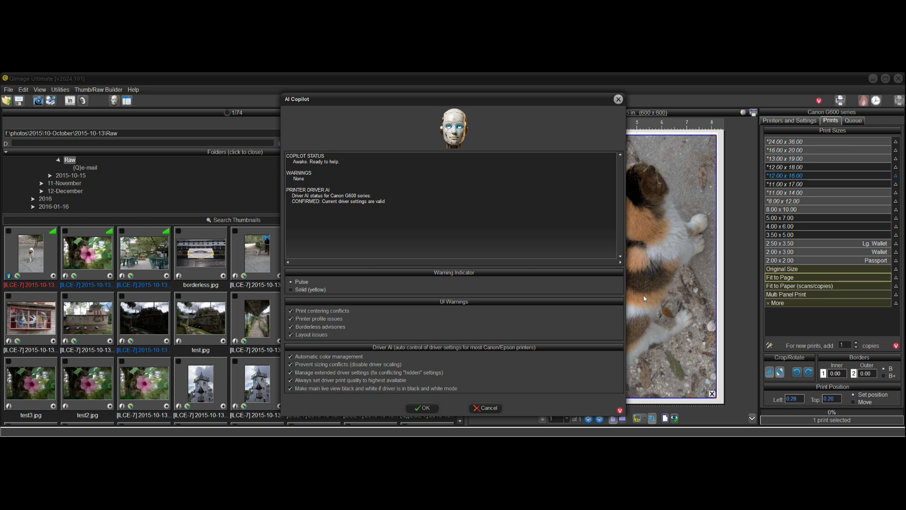
{"action": "left_click", "coordinate": [486, 407]}
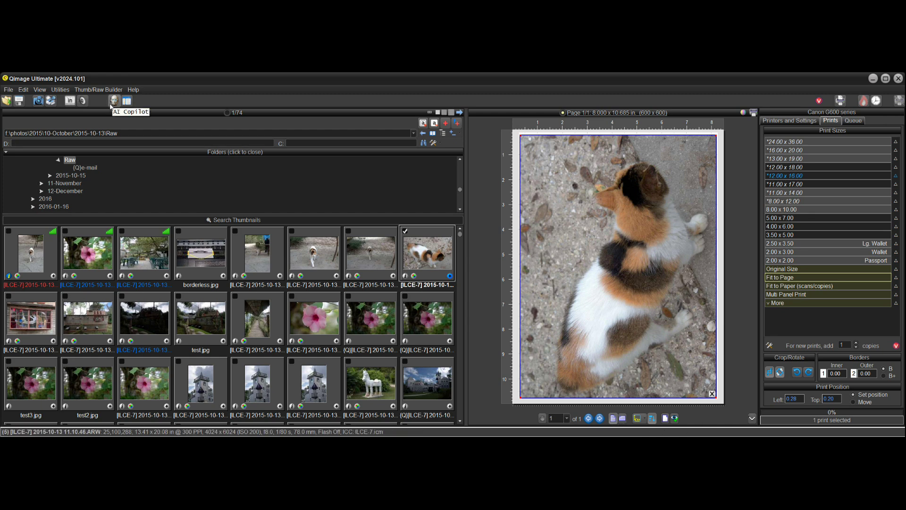
{"action": "left_click", "coordinate": [113, 101]}
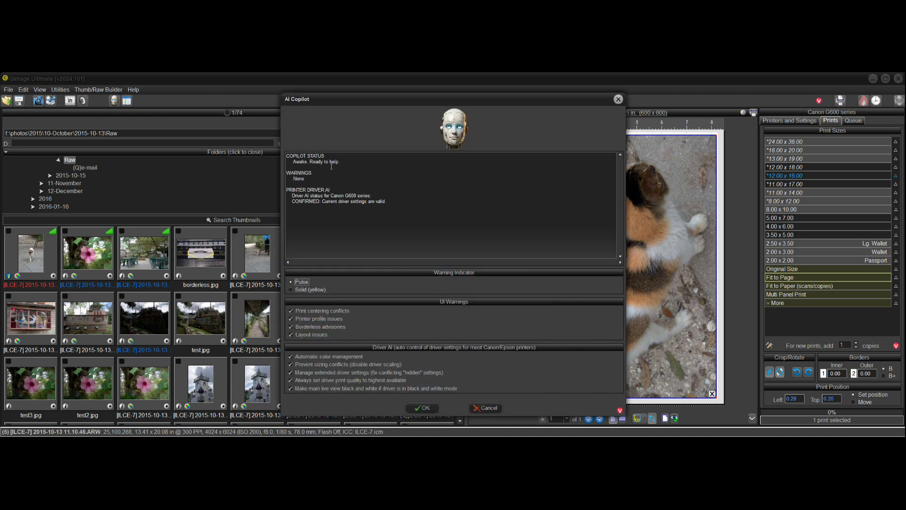
{"action": "left_click", "coordinate": [424, 407]}
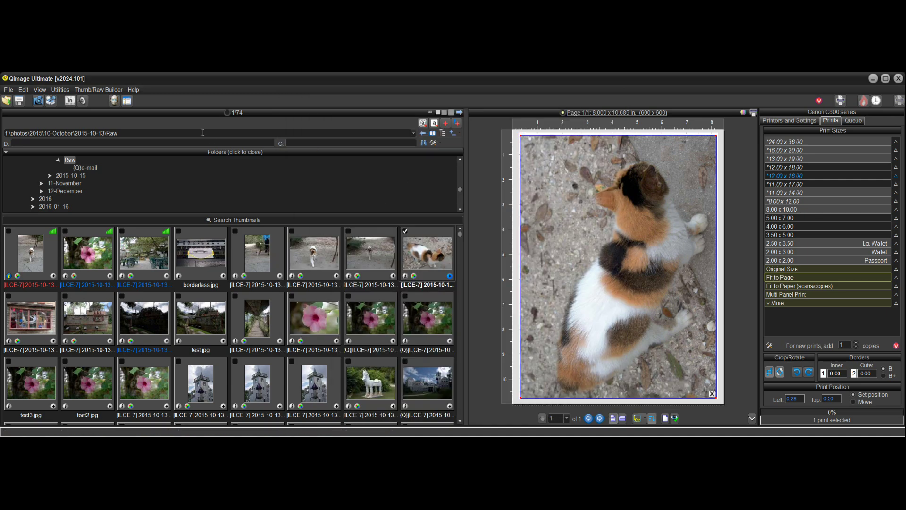
{"action": "left_click", "coordinate": [114, 100]}
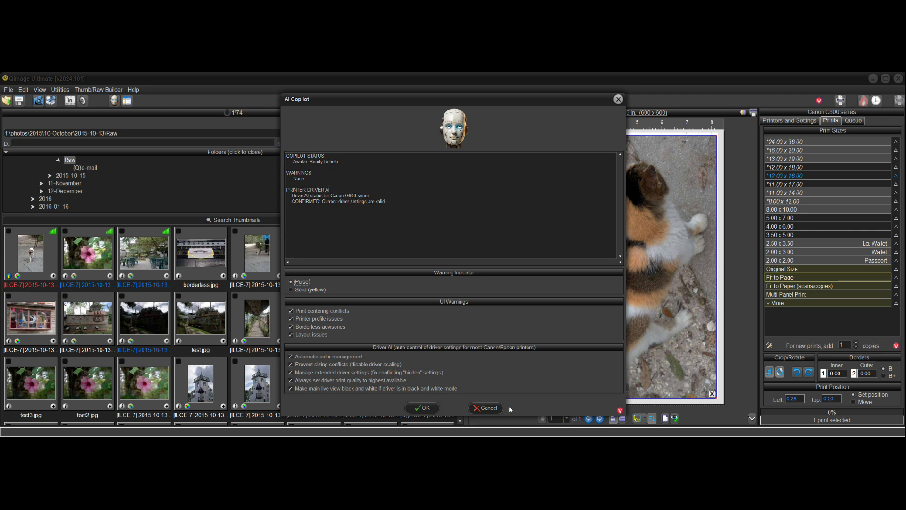
{"action": "left_click", "coordinate": [485, 408]}
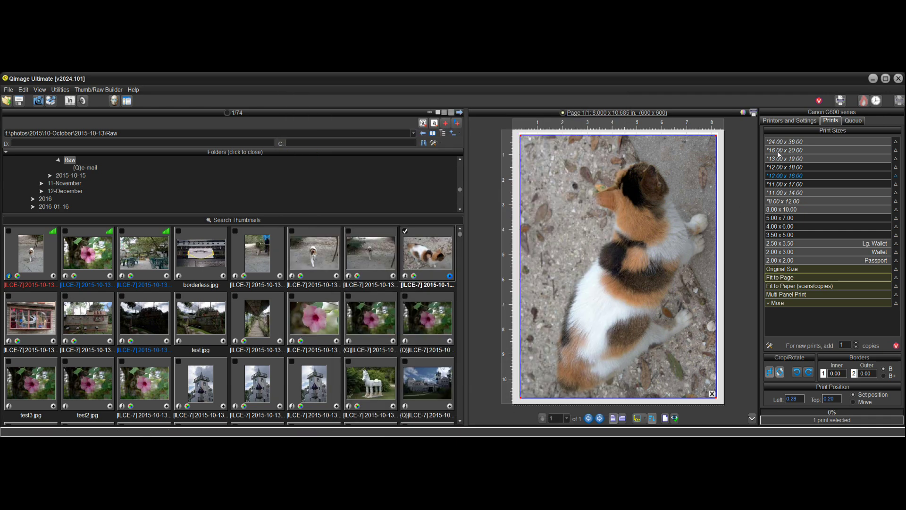
{"action": "left_click", "coordinate": [789, 120]}
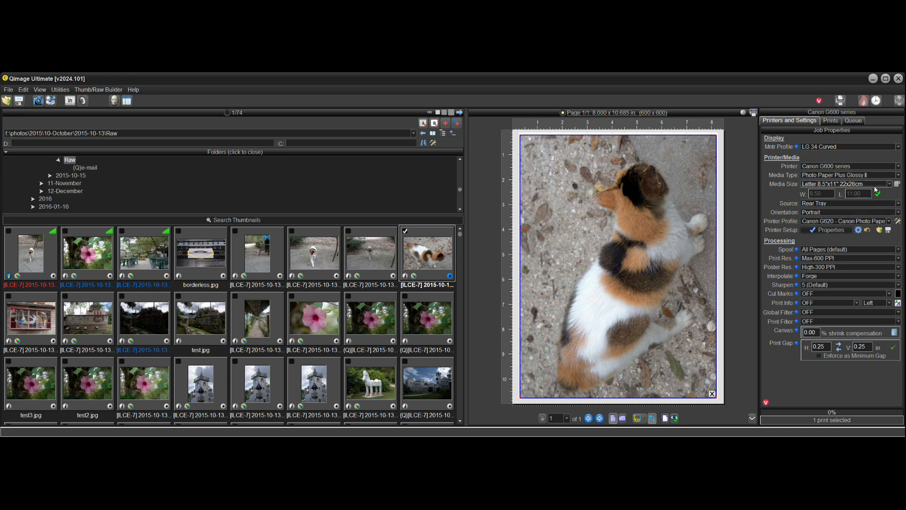
Step: Switch the printer profile from Canon G620 to 'Let printer/driver manage color'
{"action": "left_click", "coordinate": [891, 222]}
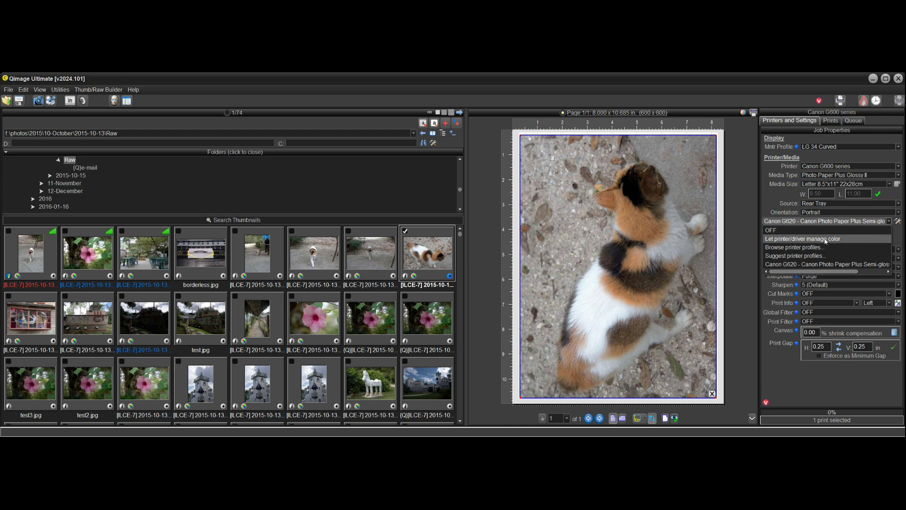
{"action": "left_click", "coordinate": [824, 239]}
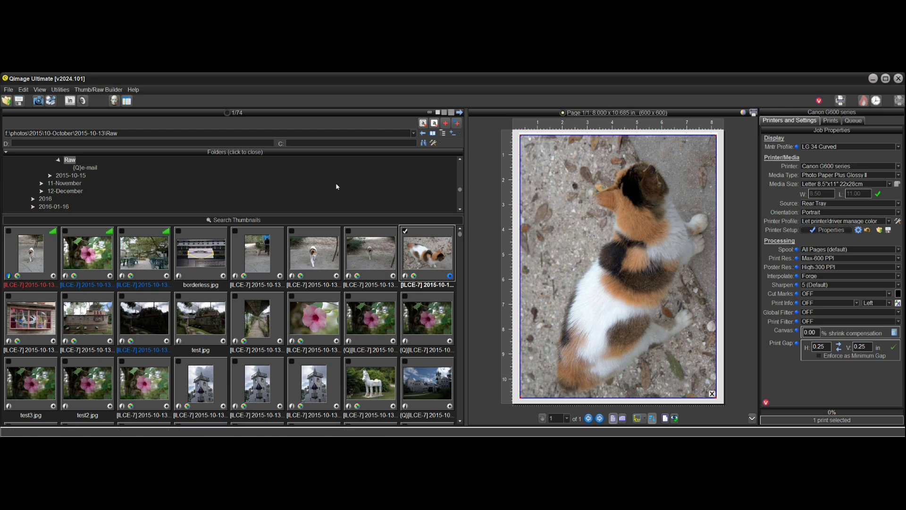
{"action": "left_click", "coordinate": [115, 101]}
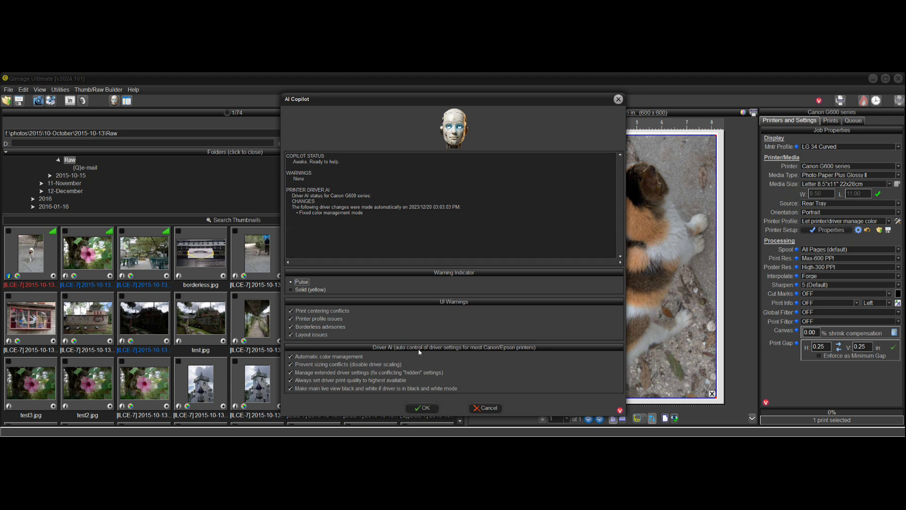
{"action": "left_click", "coordinate": [491, 409]}
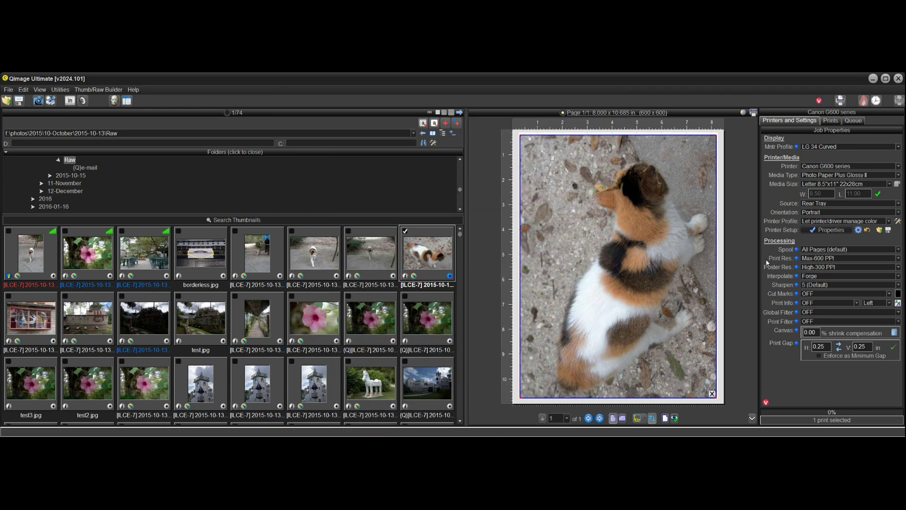
{"action": "left_click", "coordinate": [830, 230]}
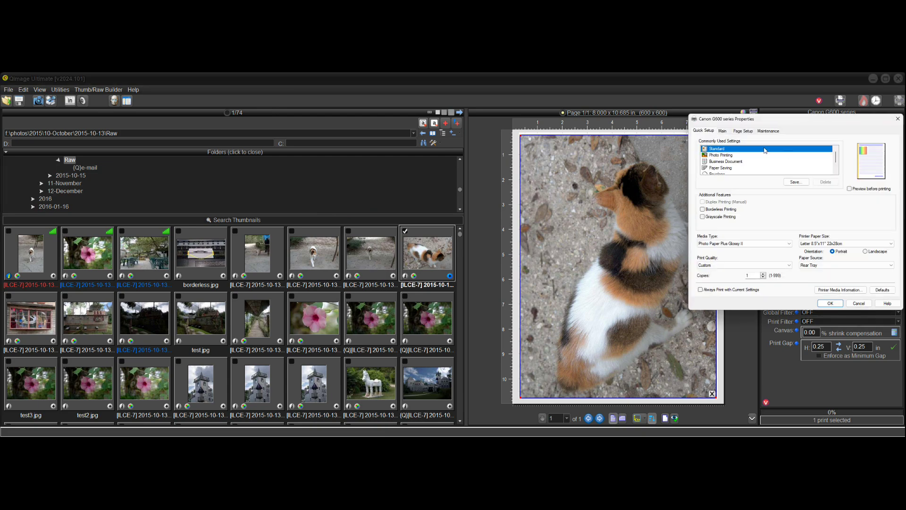
{"action": "left_click", "coordinate": [723, 130]}
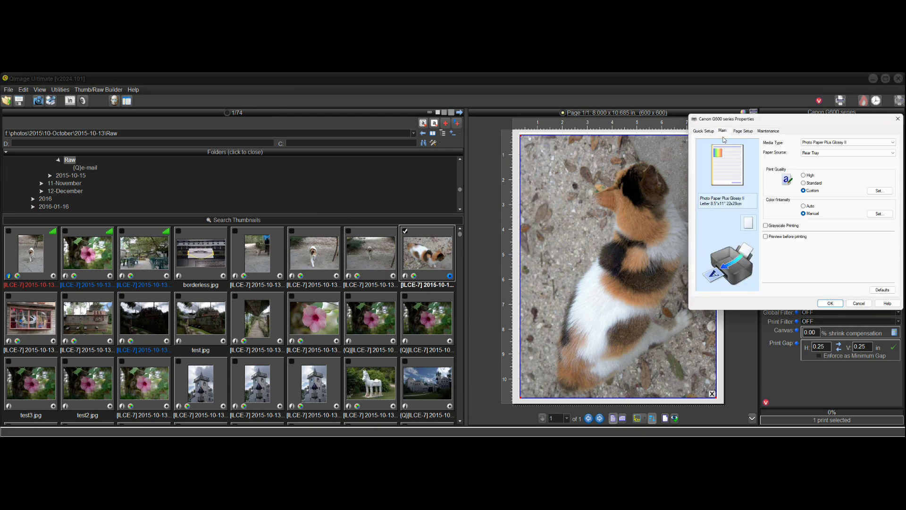
{"action": "left_click", "coordinate": [879, 213]}
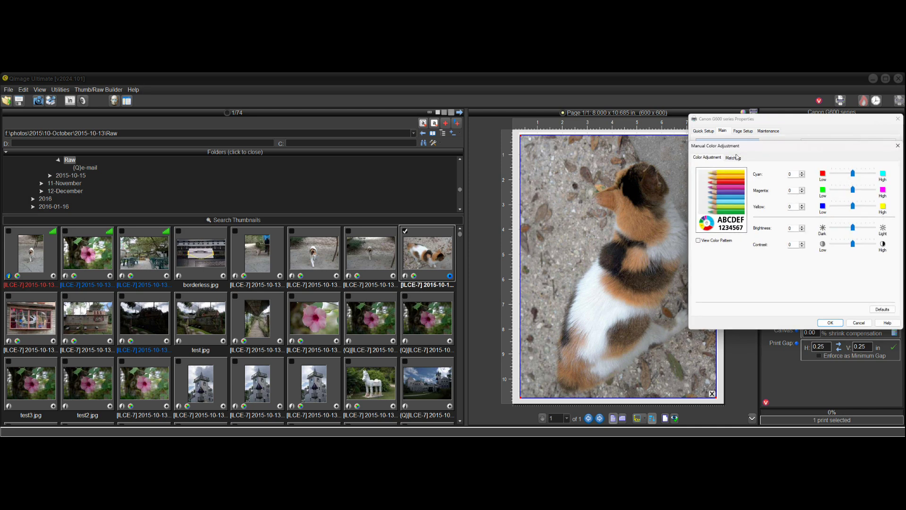
{"action": "left_click", "coordinate": [735, 157]}
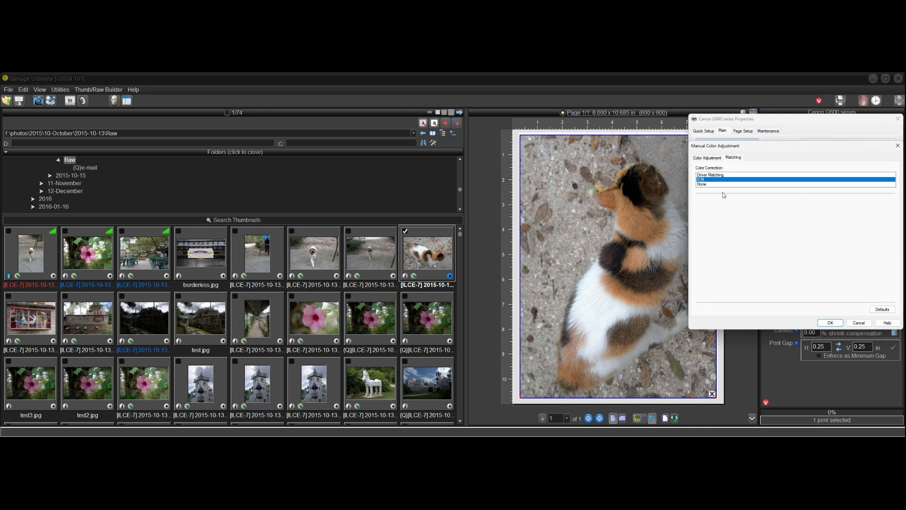
{"action": "left_click", "coordinate": [831, 323]}
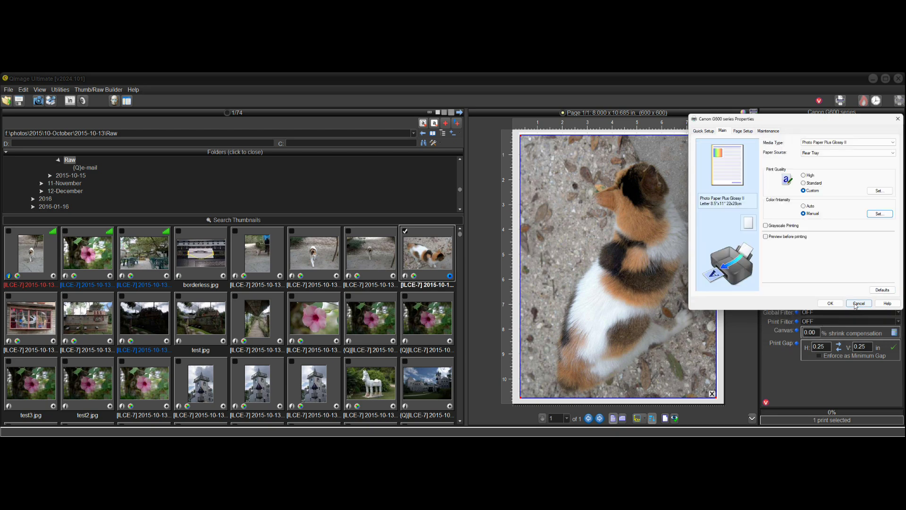
{"action": "left_click", "coordinate": [856, 305]}
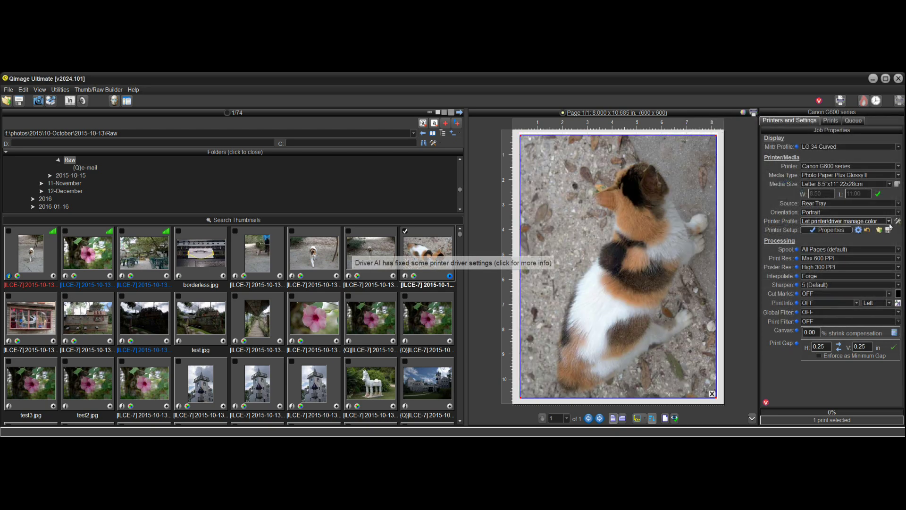
Step: Select the Canon G620 Photo Paper Plus Semi-gloss profile and confirm the driver's Matching colour correction is None
{"action": "left_click", "coordinate": [889, 220]}
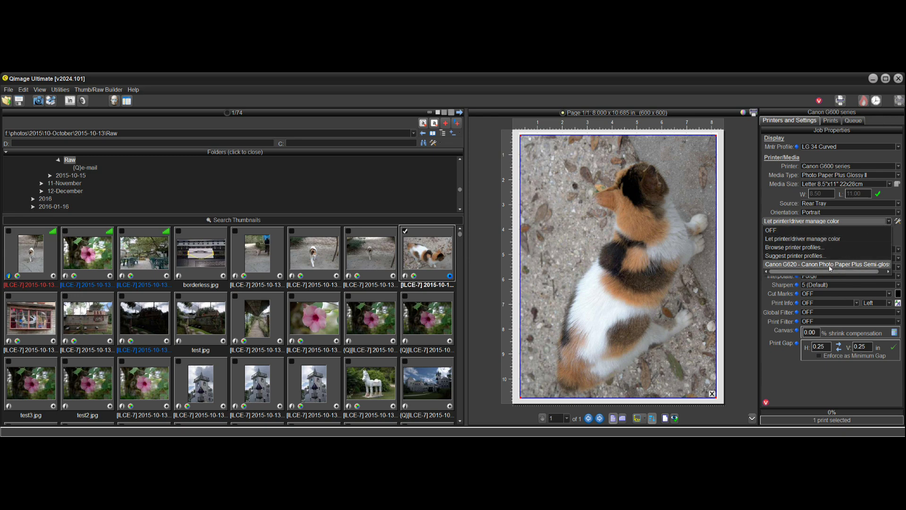
{"action": "left_click", "coordinate": [830, 264]}
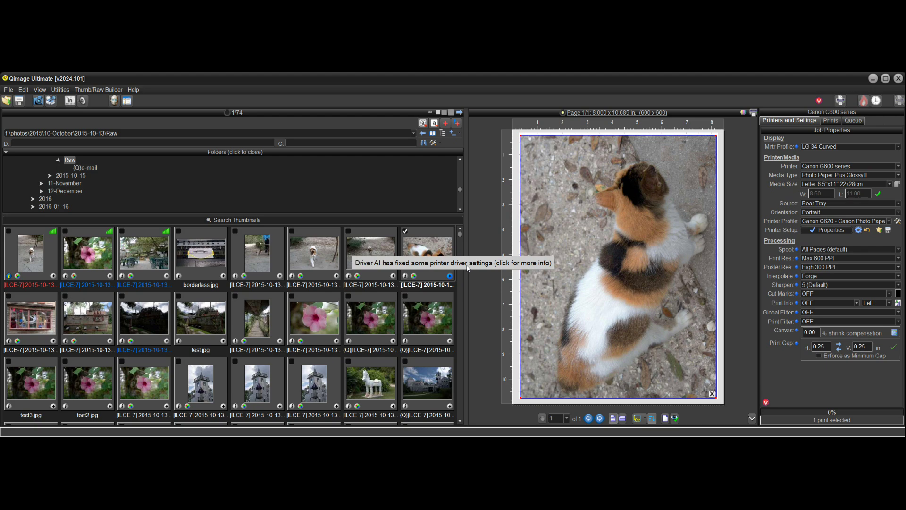
{"action": "left_click", "coordinate": [842, 230]}
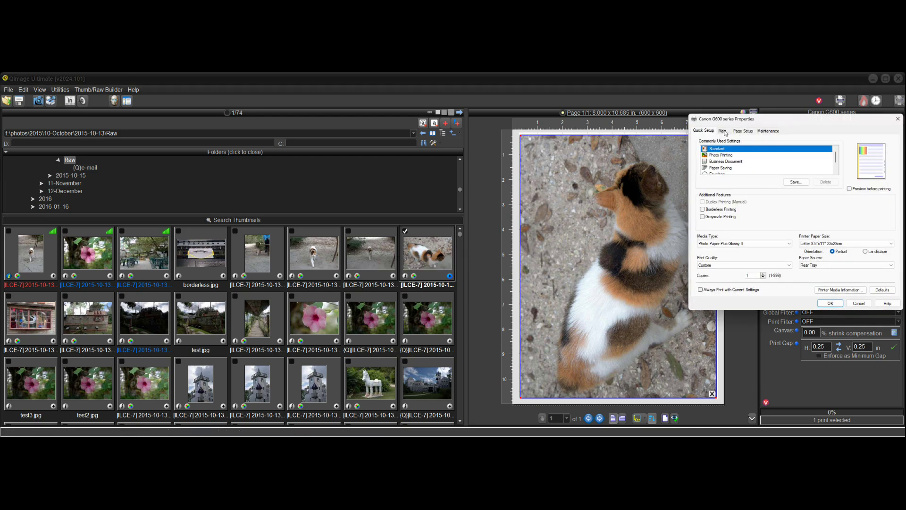
{"action": "left_click", "coordinate": [725, 132]}
{"action": "left_click", "coordinate": [878, 214]}
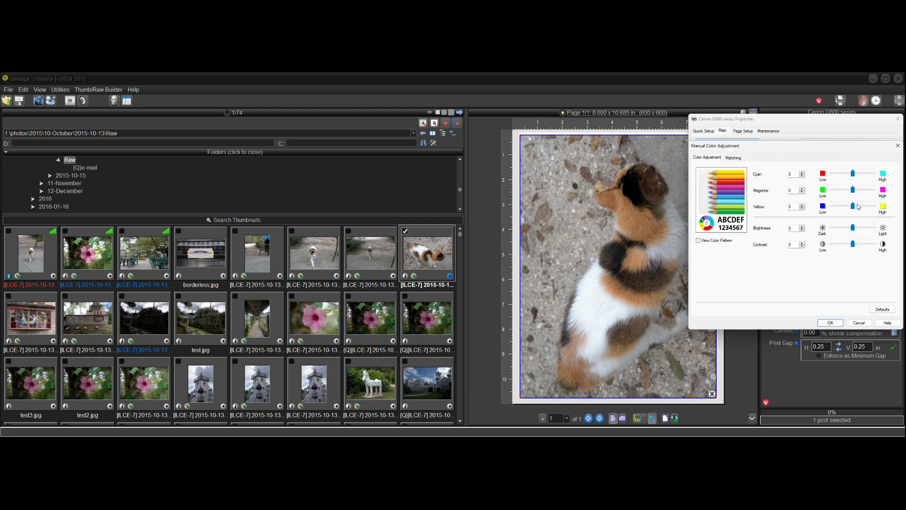
{"action": "left_click", "coordinate": [736, 159]}
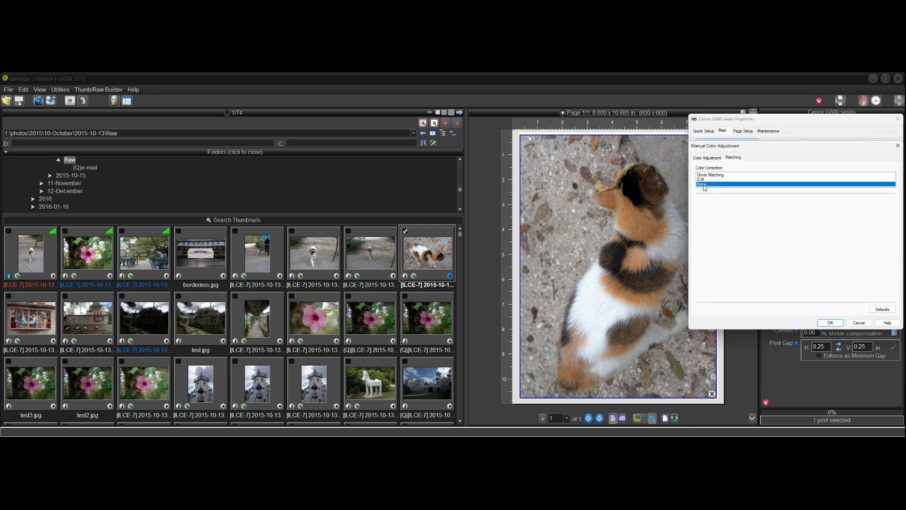
{"action": "left_click", "coordinate": [830, 323]}
{"action": "left_click", "coordinate": [840, 304]}
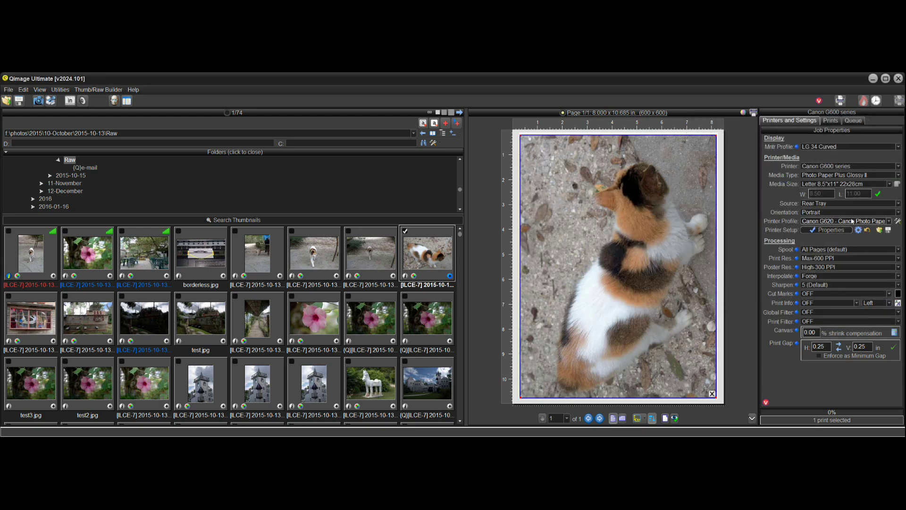